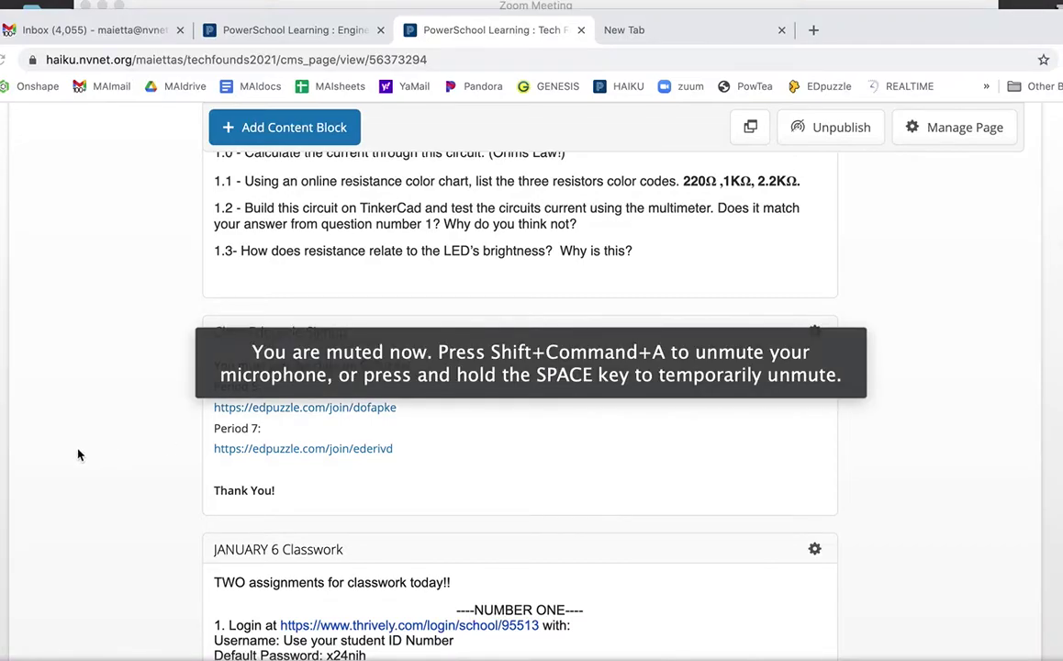
# Review the circuit assignments and the RC time constant block on the Work Schedule page
pyautogui.scroll(-1, 90, 289)
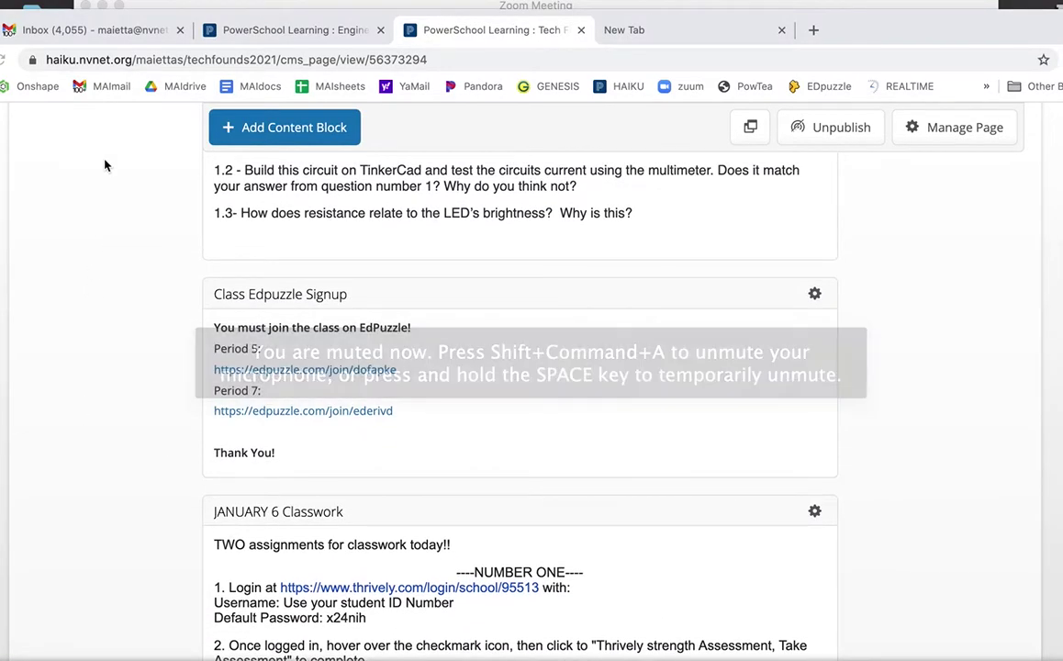
pyautogui.scroll(-10, 105, 165)
pyautogui.scroll(3, 104, 166)
pyautogui.scroll(10, 105, 165)
pyautogui.scroll(-5, 105, 165)
pyautogui.scroll(-6, 105, 165)
pyautogui.scroll(4, 104, 165)
pyautogui.scroll(4, 104, 165)
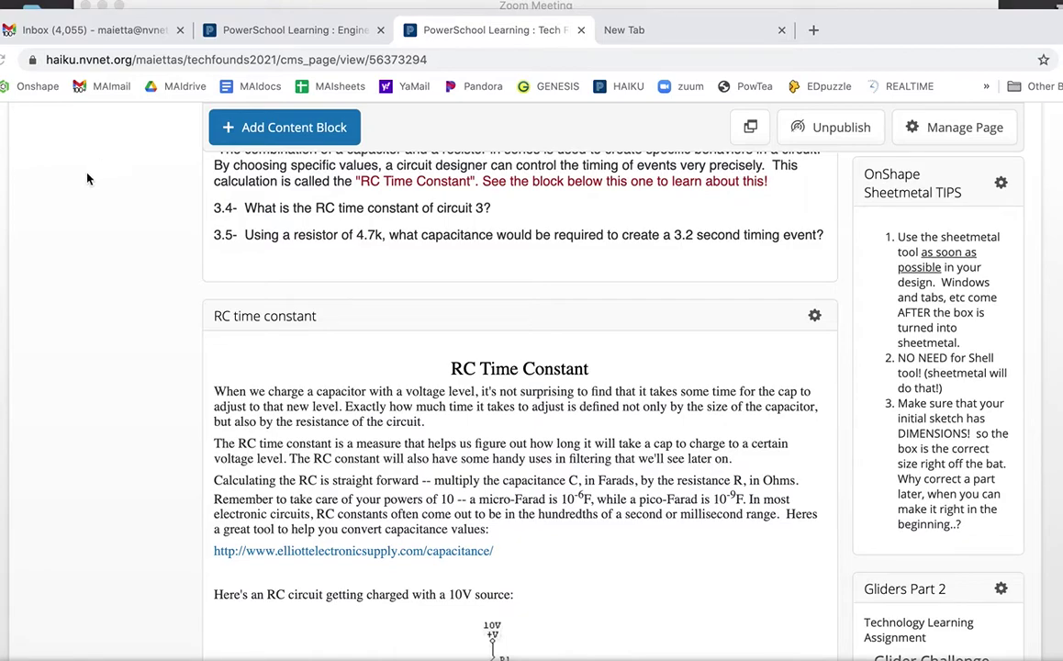
pyautogui.scroll(15, 87, 178)
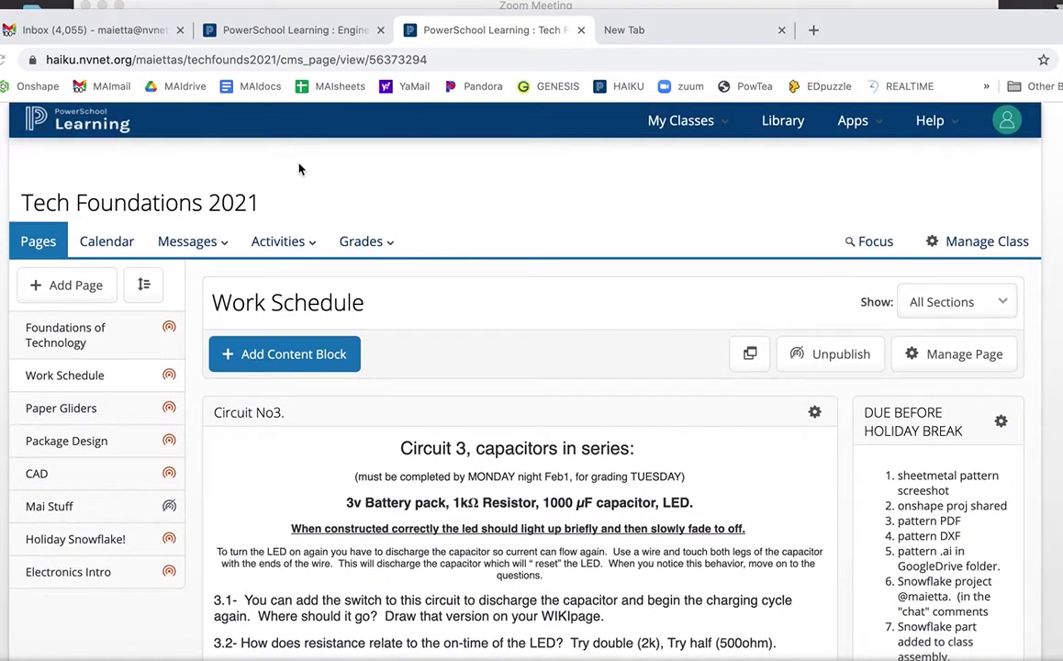
pyautogui.scroll(-3, 174, 249)
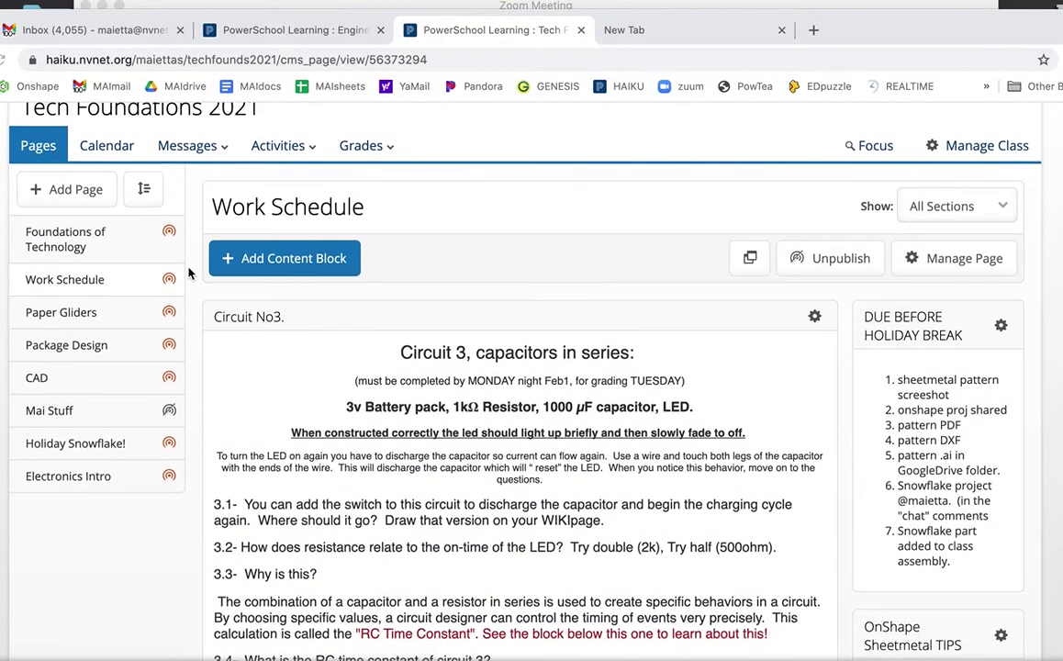
pyautogui.scroll(1, 188, 272)
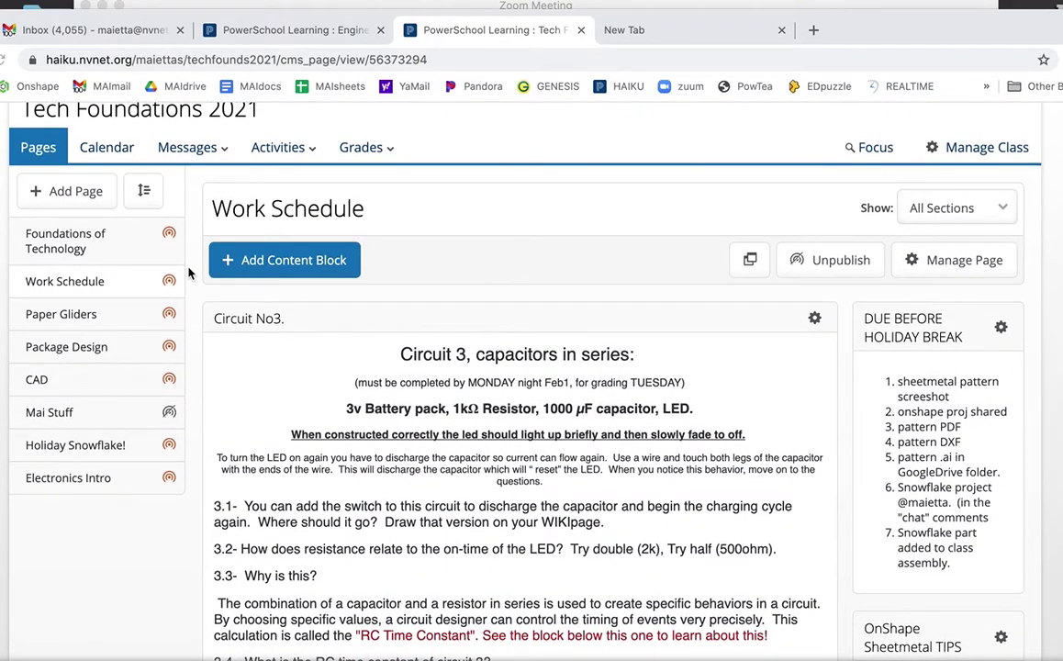
# Create a page titled "Electronics Lab (demo)" at the bottom of the page list for all sections, and dismiss the notice
pyautogui.click(52, 192)
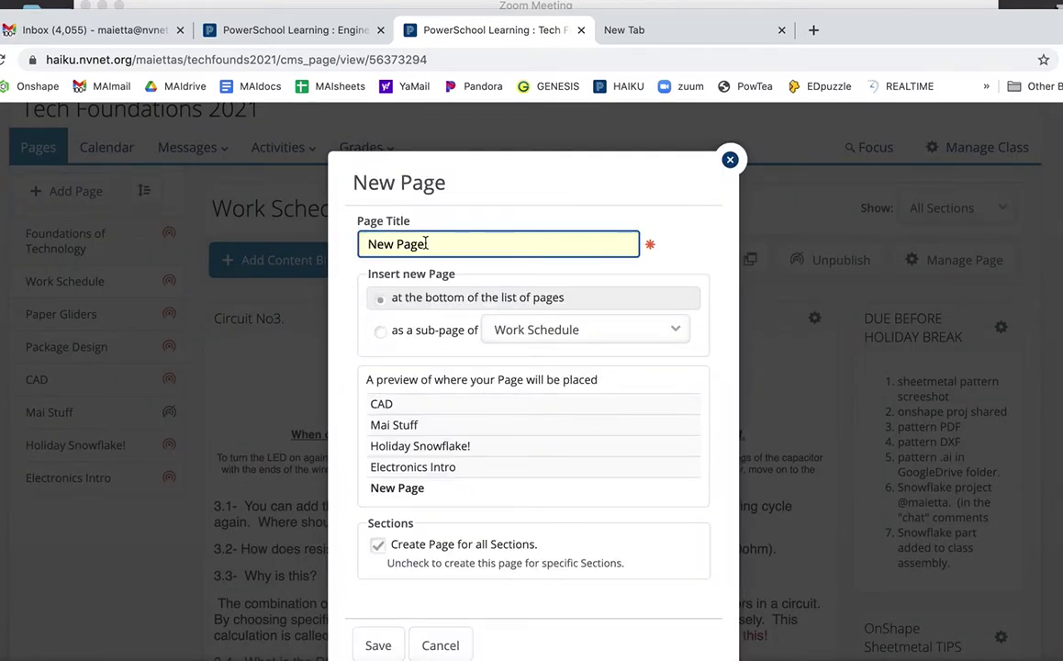
pyautogui.moveTo(427, 244); pyautogui.dragTo(349, 245)
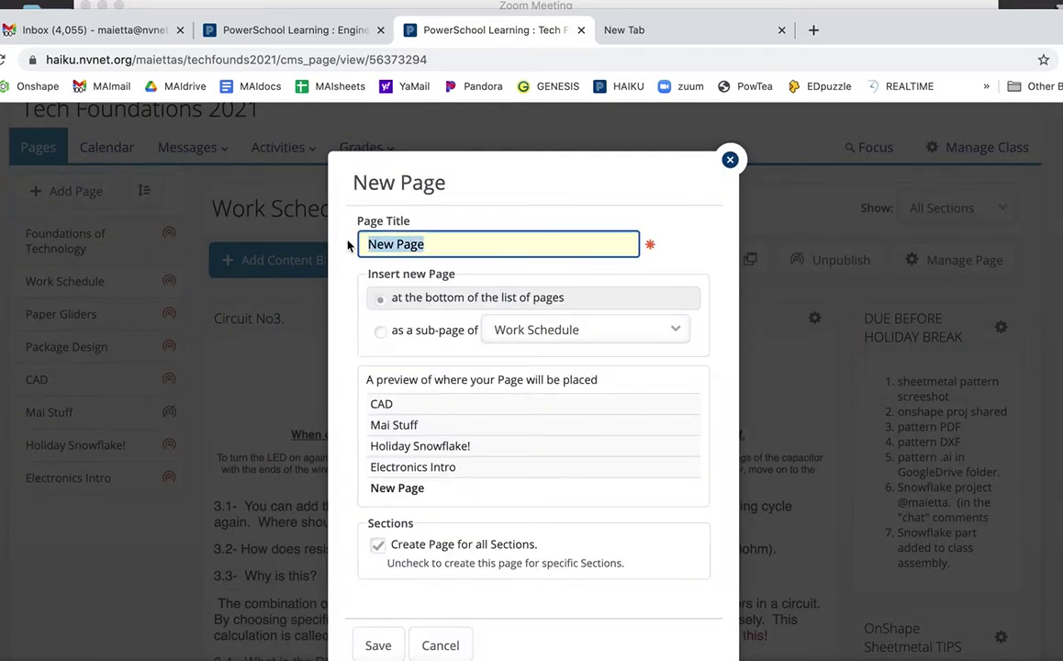
pyautogui.write('Electronics ')
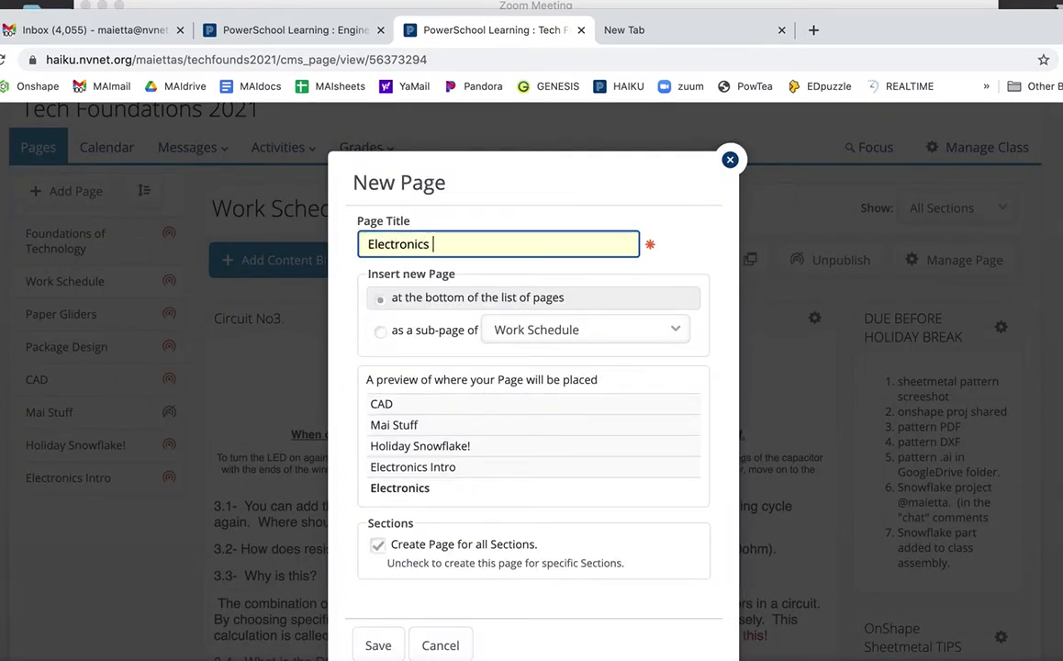
pyautogui.write('LAb')
pyautogui.press('BackSpace')
pyautogui.write('ab ')
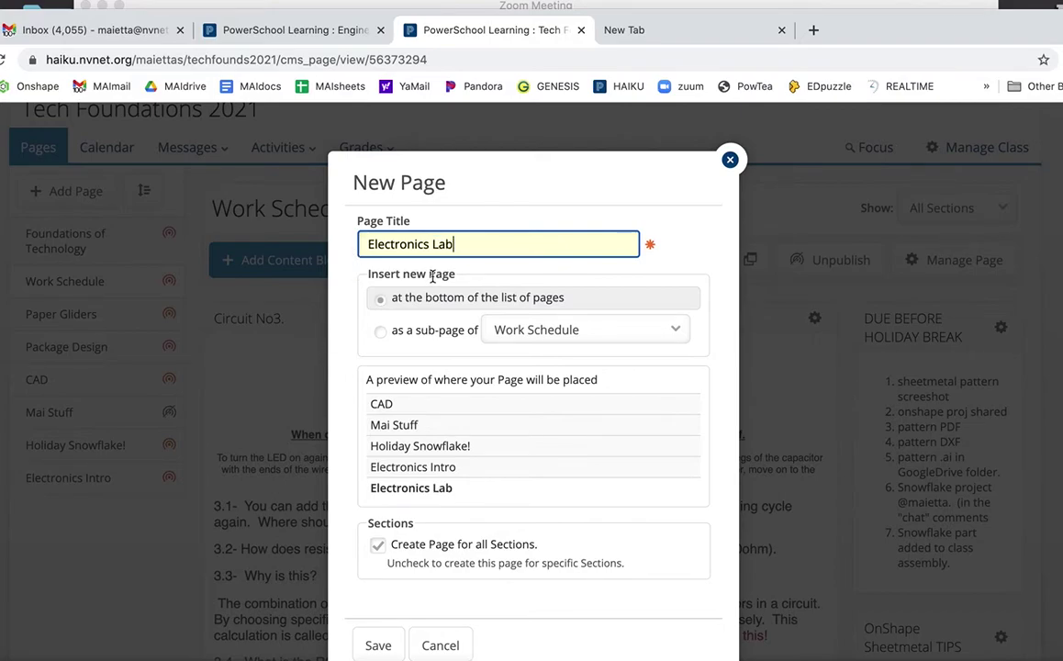
pyautogui.write('(demo)')
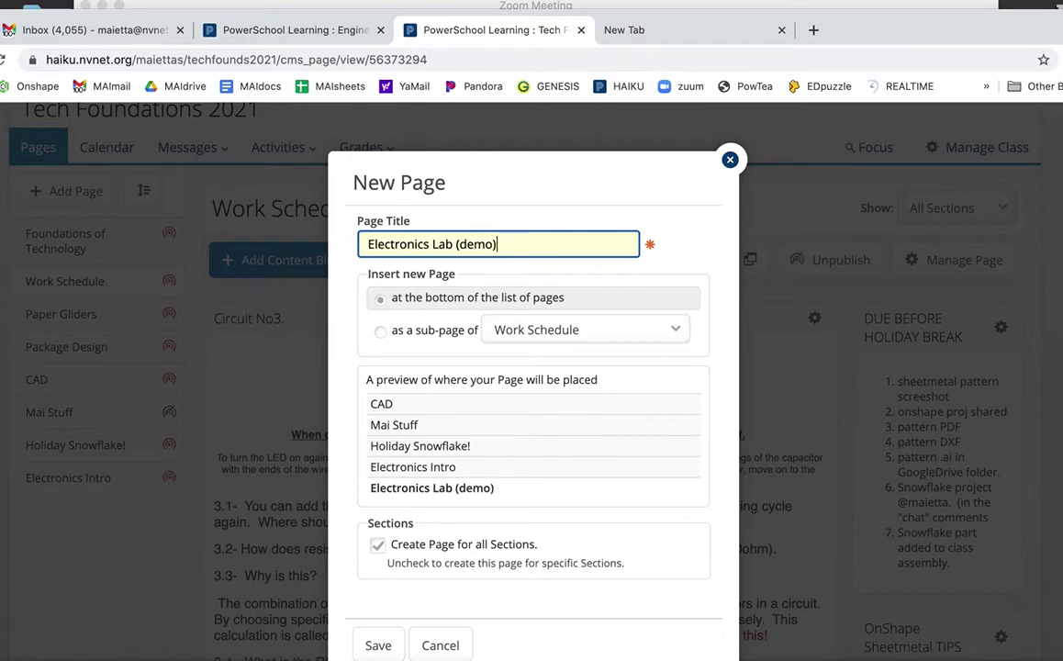
pyautogui.click(372, 647)
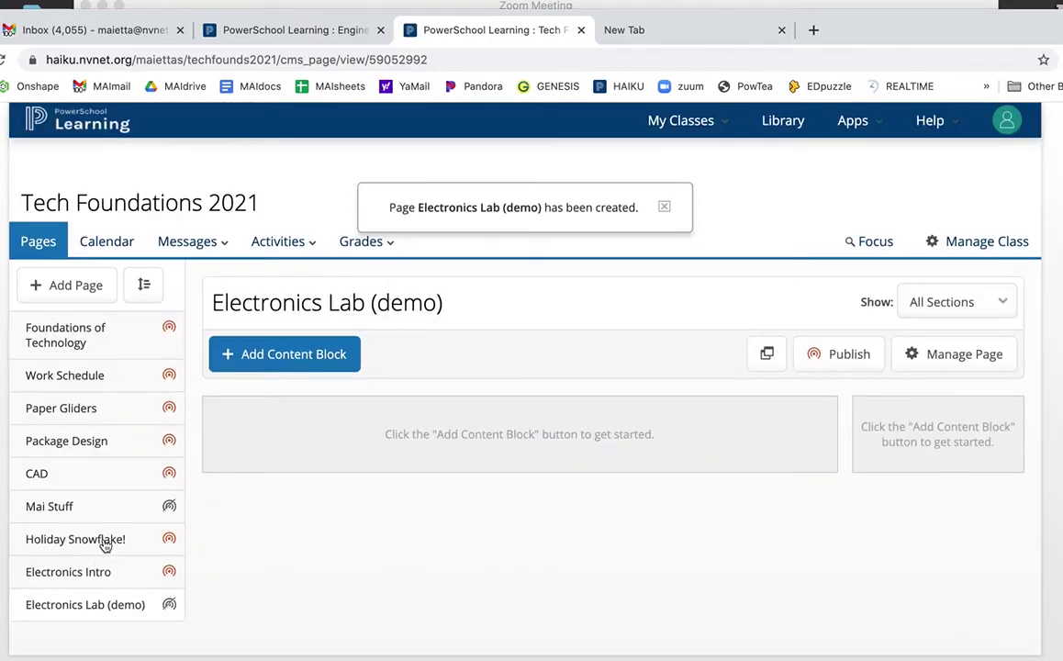
pyautogui.scroll(-1, 275, 514)
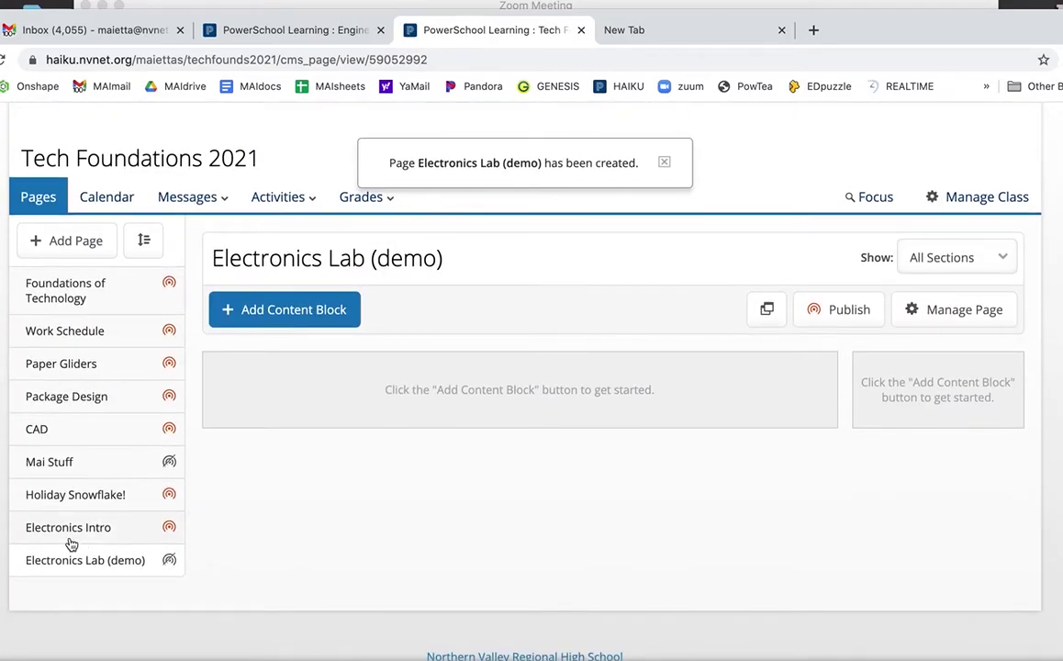
pyautogui.click(663, 165)
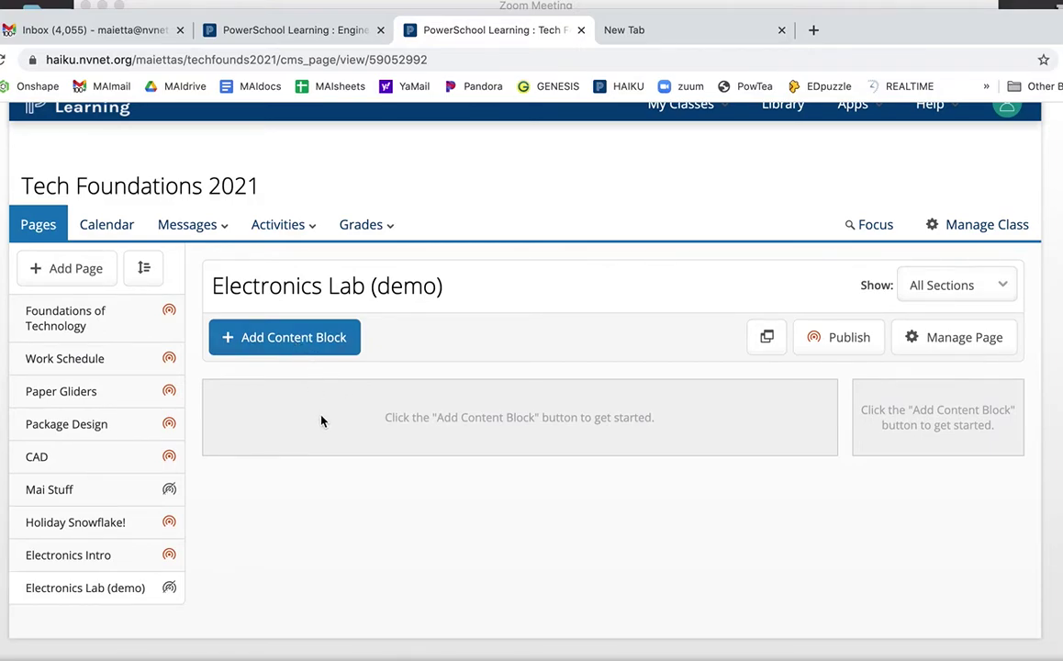
# Start an On Page Text block titled "Circuit No1" and fill it with the Circuit 1 description and questions 1.0 to 1.3
pyautogui.click(284, 340)
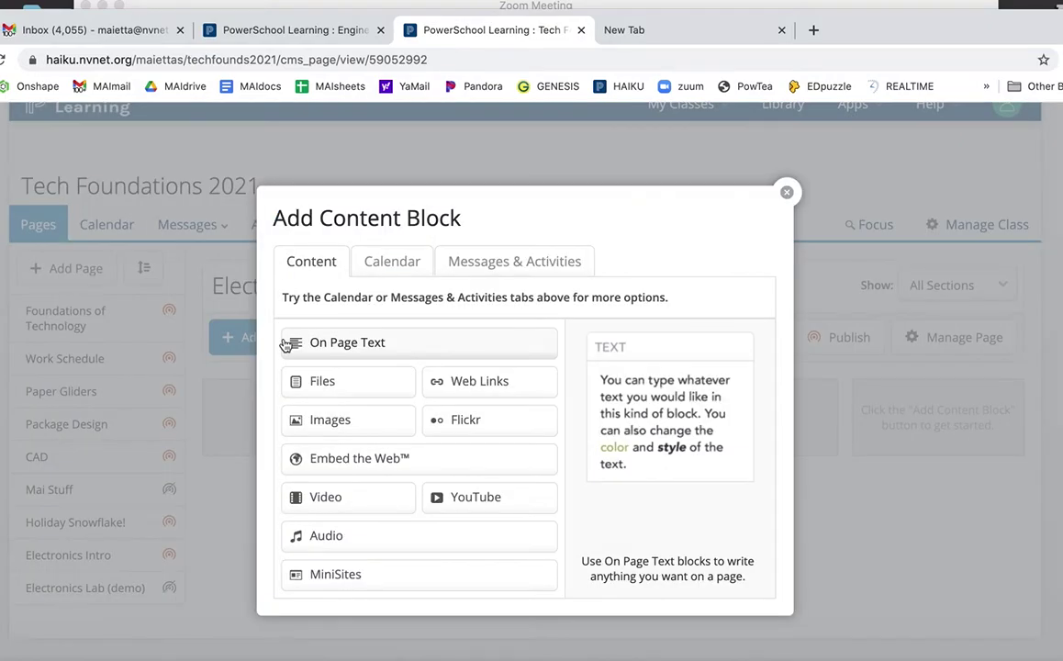
pyautogui.click(297, 343)
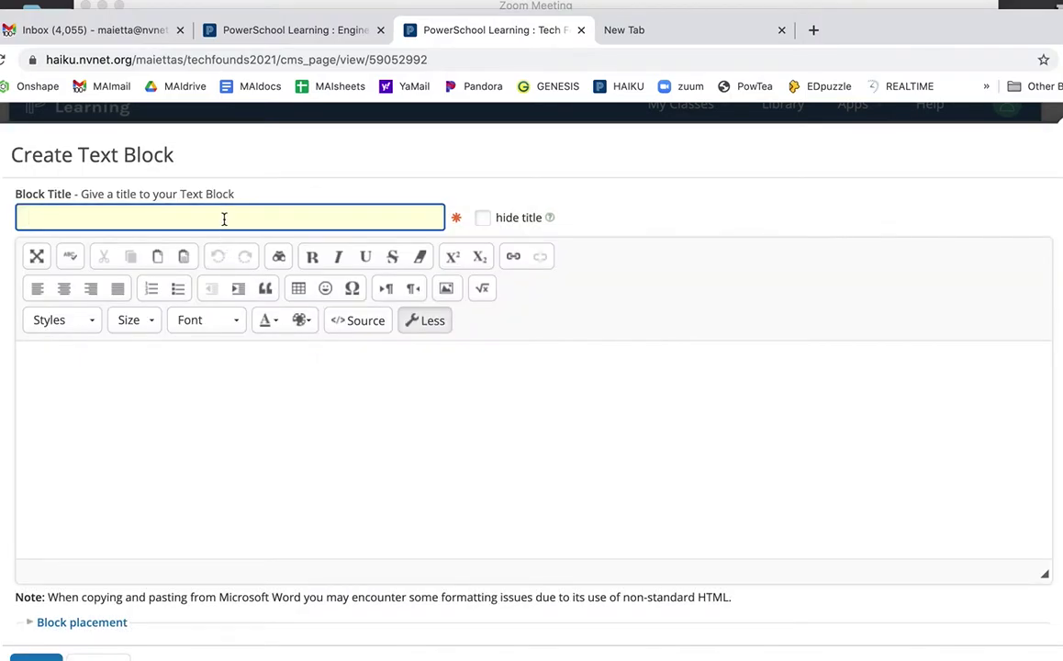
pyautogui.write('Circuit No1')
pyautogui.click(249, 442)
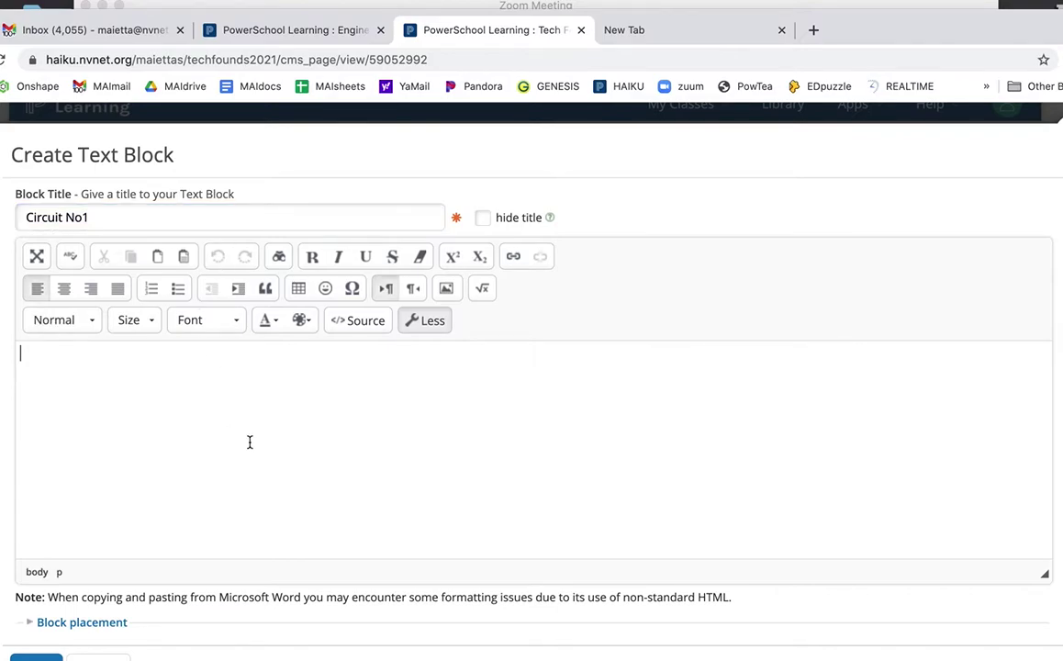
pyautogui.write('Circuit 1, simple series circuit: This circuit consists of: 3v Battery pack, 220Ω  Resistor, LED, switch, all connected in series. 1.0 - Calculate the current through this circuit. (Ohms Law!) 1.1 - Using an online resistance color chart, list the three resistors color codes. 220Ω ,1KΩ, 2.2KΩ. 1.2 - Build this circuit on TinkerCad and test the circuits current using the multimeter. Does it match your answer from question number 1? Why do you think not? 1.3- How does resistance relate to the LED’s brightness?  Why is this?')
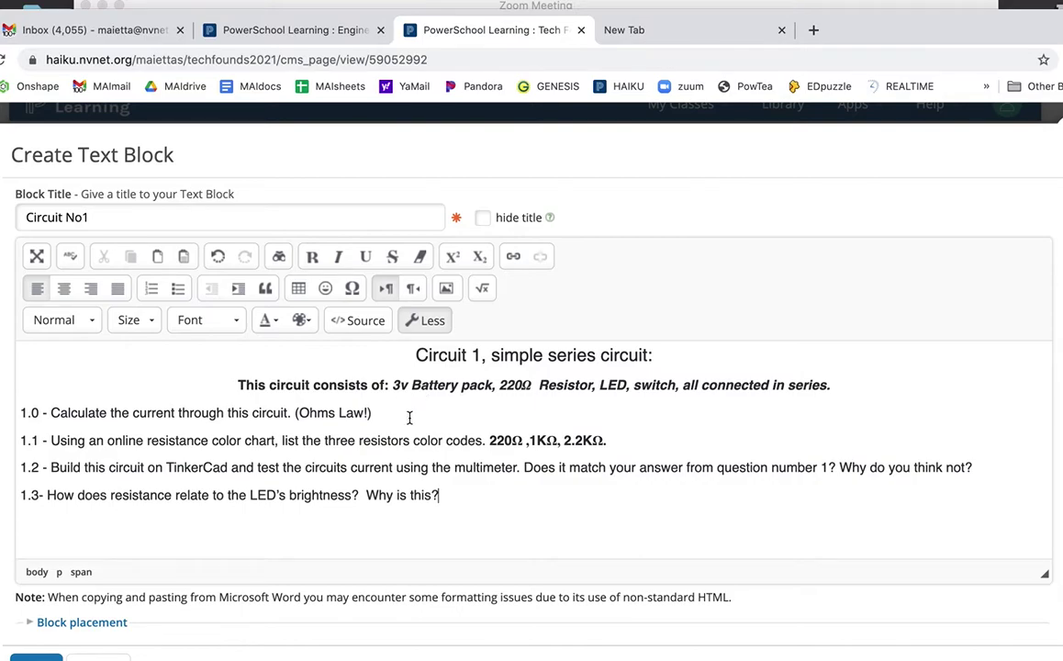
# Replace the text of question 1.0 with the restated answer "The current through this circuit is 4 pizza pies."
pyautogui.scroll(-1, 410, 418)
pyautogui.scroll(1, 410, 417)
pyautogui.moveTo(380, 415); pyautogui.dragTo(47, 412)
pyautogui.write('The current through this')
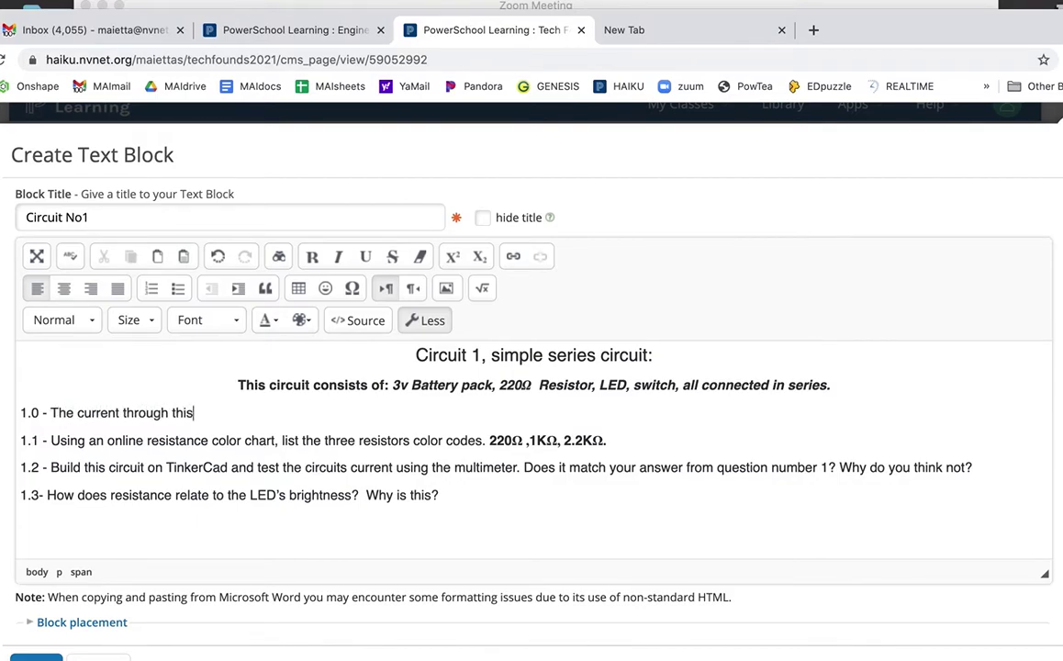
pyautogui.write(' circuit is 4 pizz')
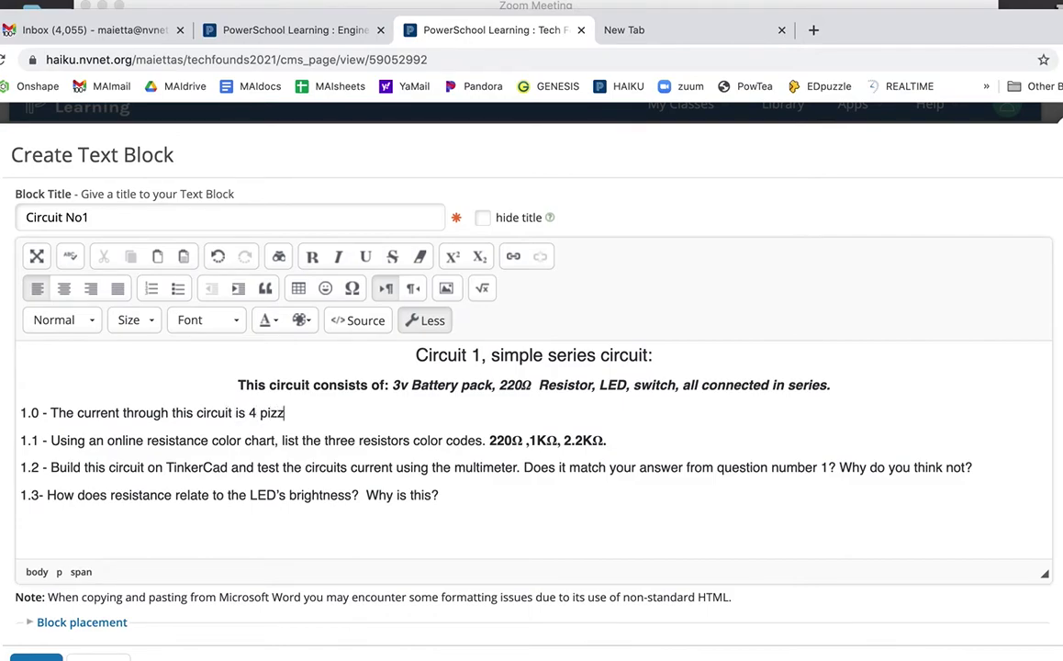
pyautogui.write('a pies.')
# Replace the wording before the resistor values in item 1.1 with "Color codes for"
pyautogui.moveTo(486, 440); pyautogui.dragTo(50, 440)
pyautogui.press('BackSpace')
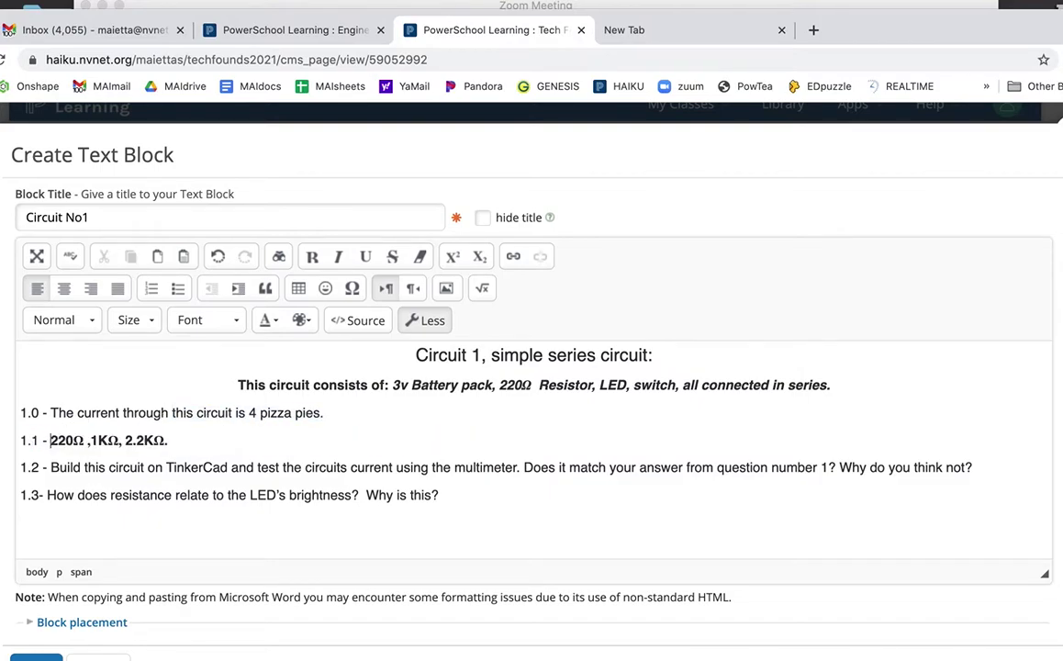
pyautogui.write('Color codes fo')
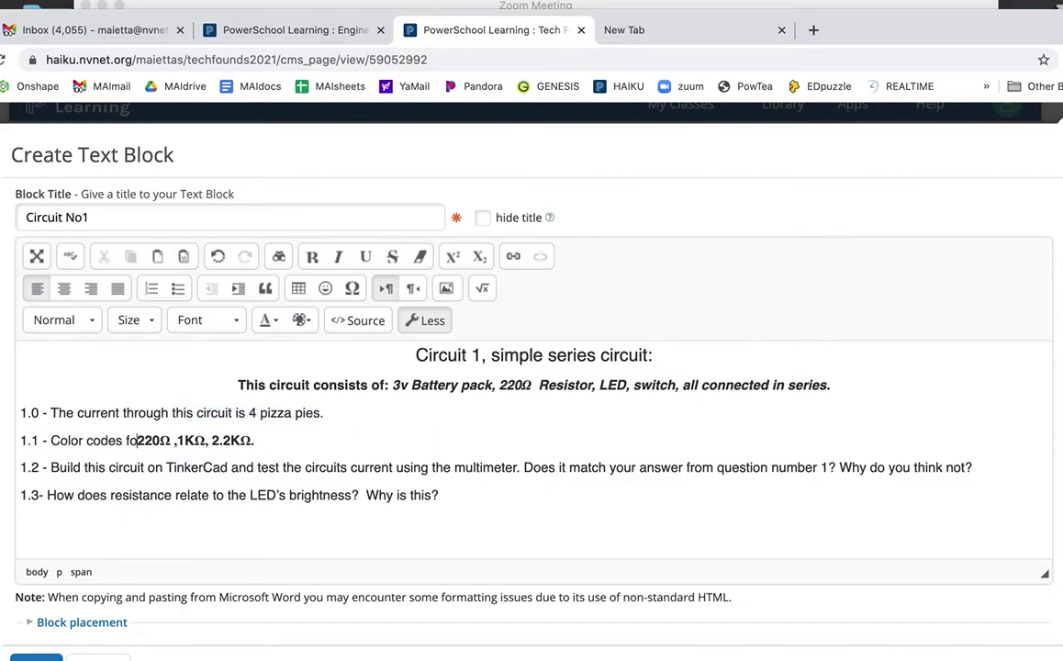
pyautogui.write('r')
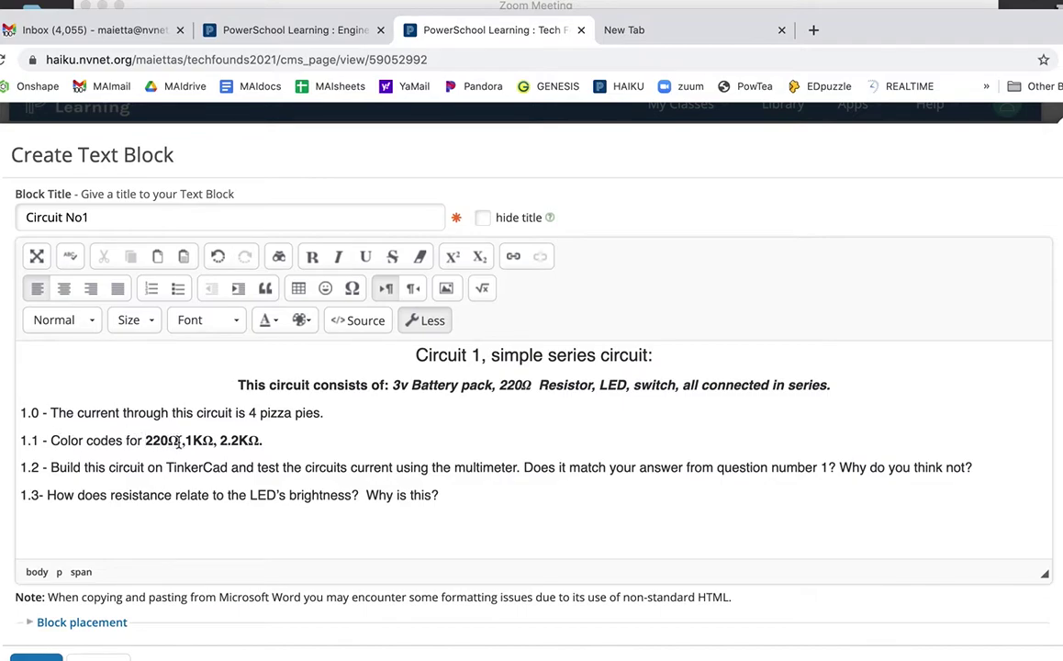
# Insert the color code "is red,red,brn" after 220Ω in item 1.1
pyautogui.click(183, 441)
pyautogui.write('is ')
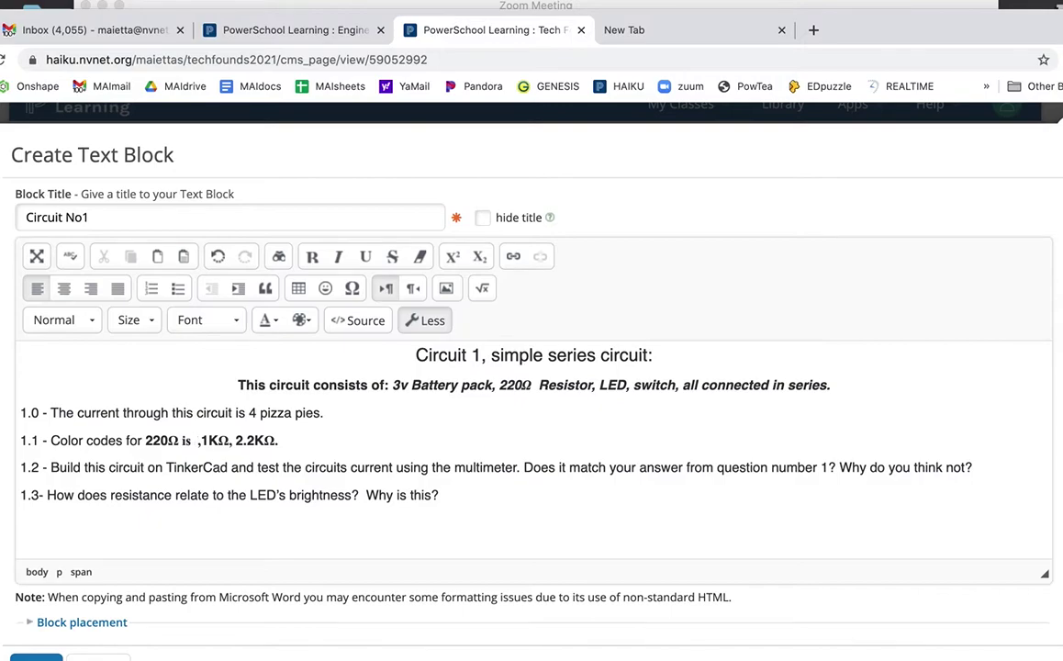
pyautogui.write('red,red ')
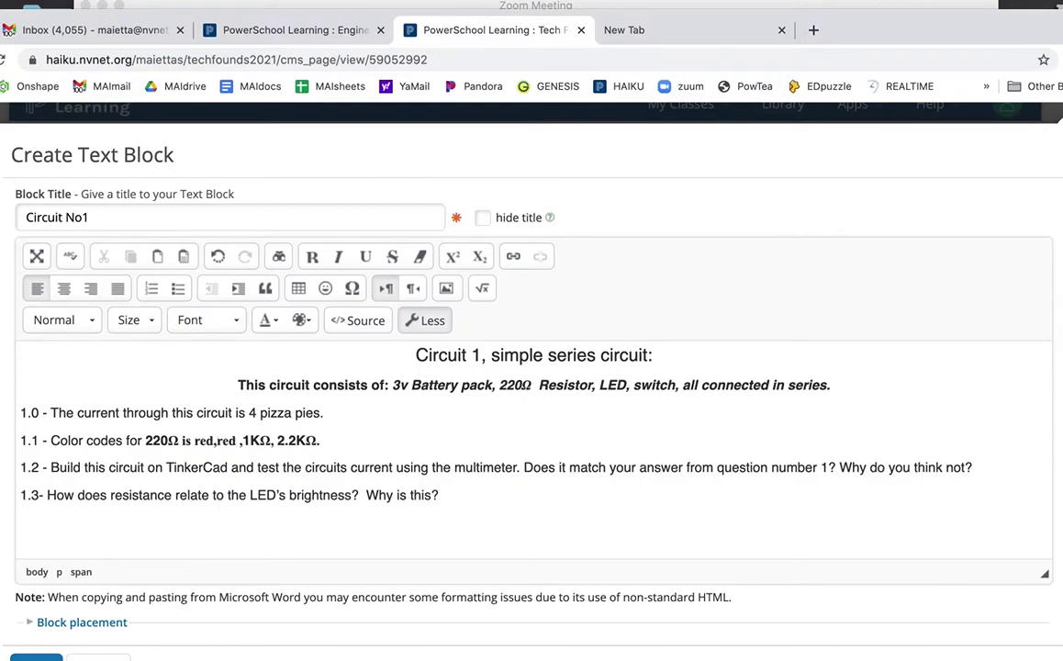
pyautogui.write(',bk')
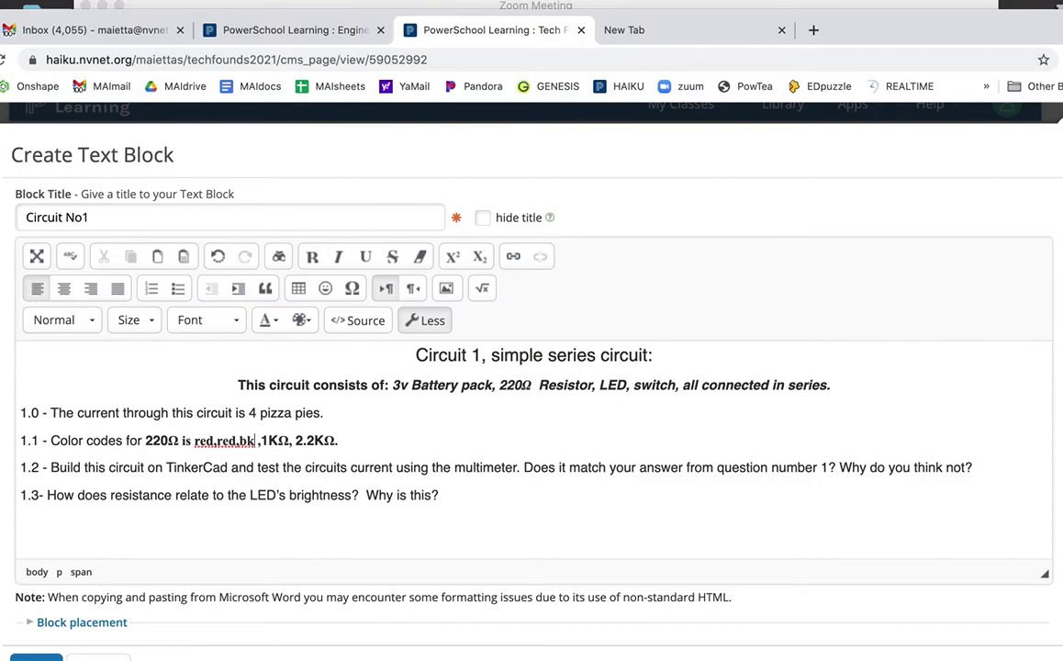
pyautogui.press('BackSpace')
pyautogui.write('rn')
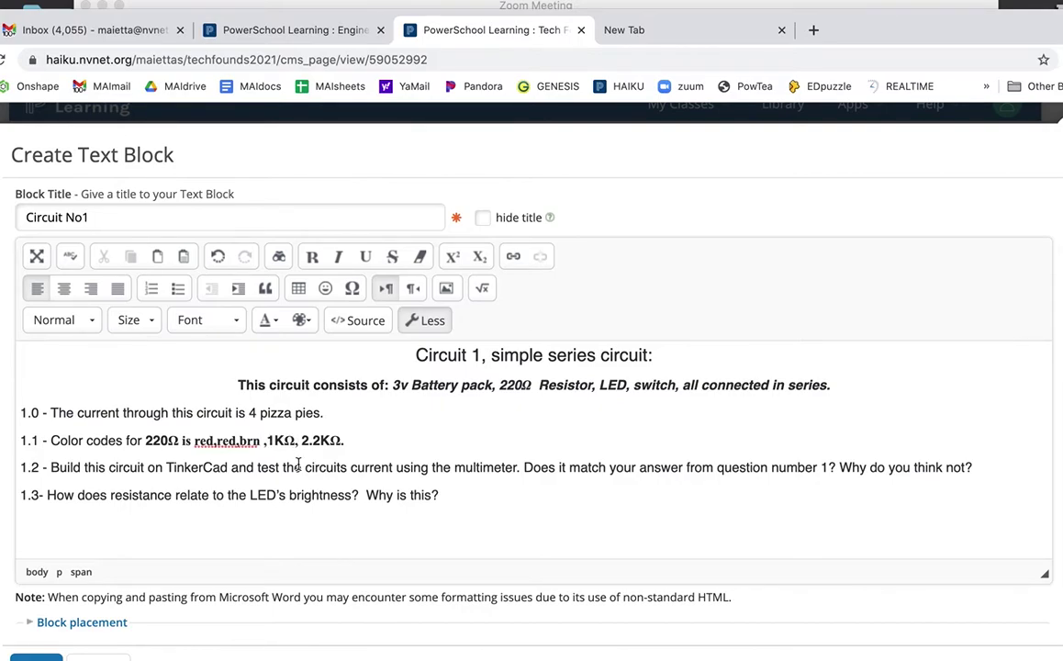
# Insert "brown,blk, red." after 1KΩ and "red, red, red." after 2.2KΩ in item 1.1
pyautogui.write('brown ')
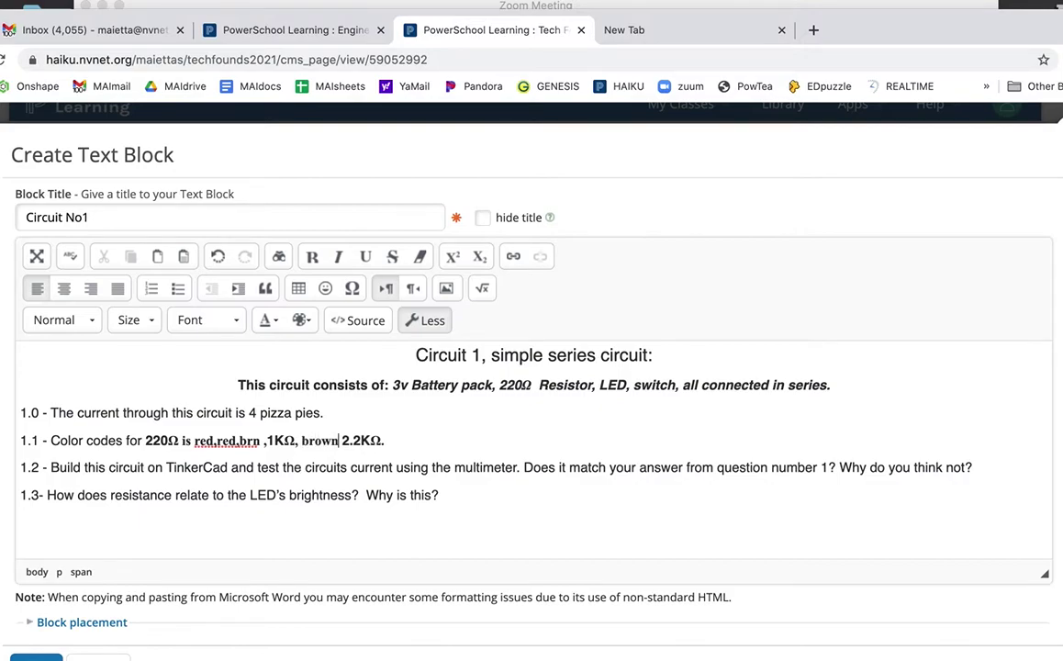
pyautogui.write(',blk,')
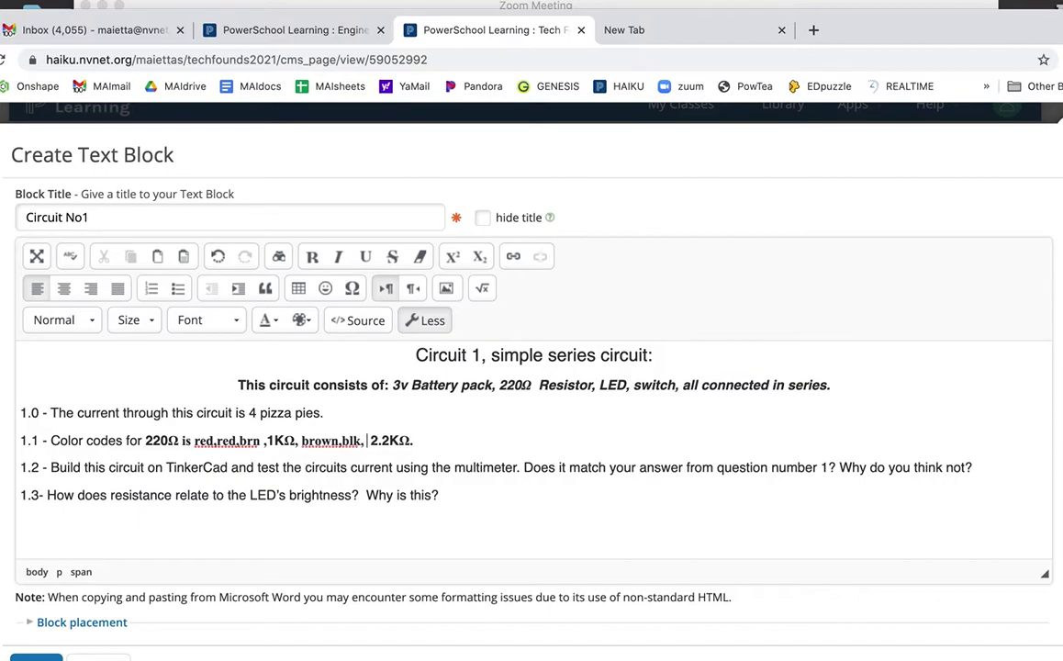
pyautogui.write(' red.')
pyautogui.click(446, 441)
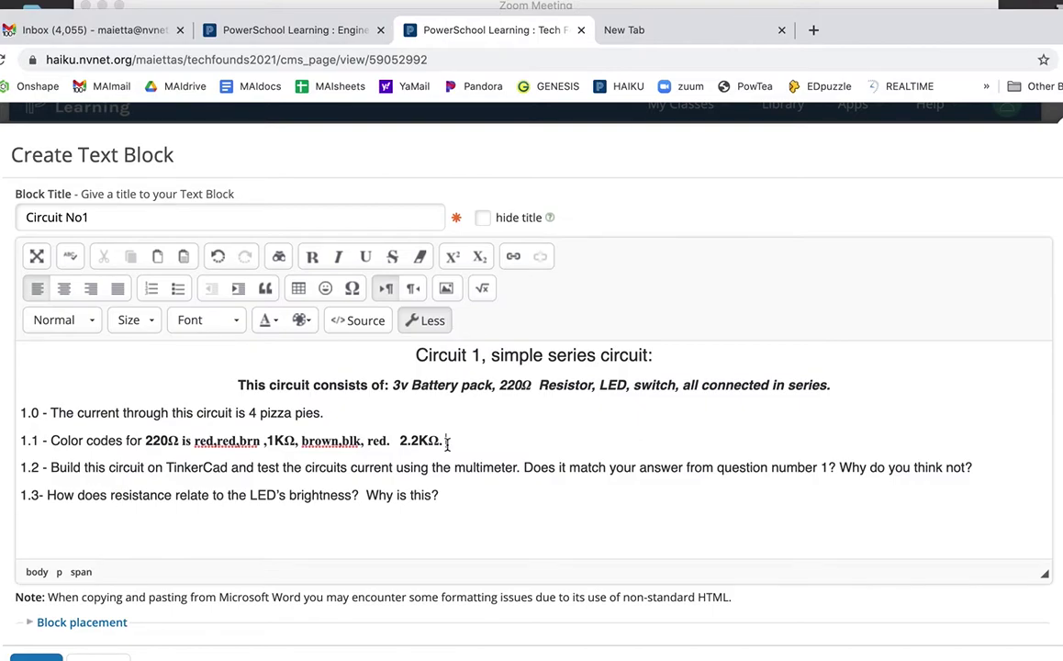
pyautogui.write('red, red, red.')
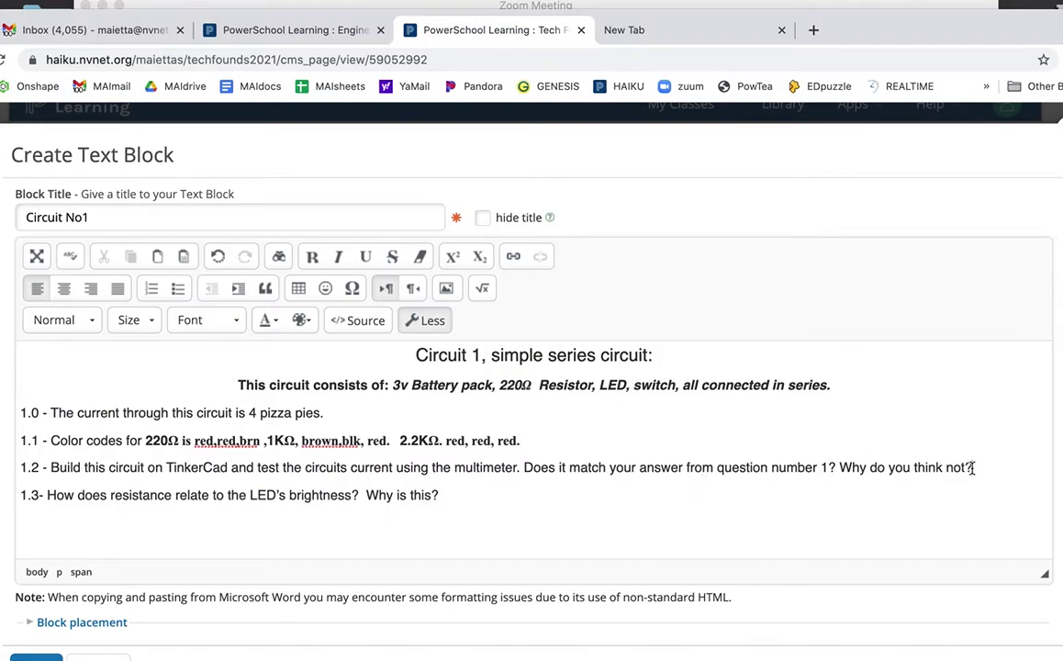
# Insert the placeholder answer "The crishtieheieglkjlsjdlsk" before the question text of item 1.2
pyautogui.tripleClick(191, 512)
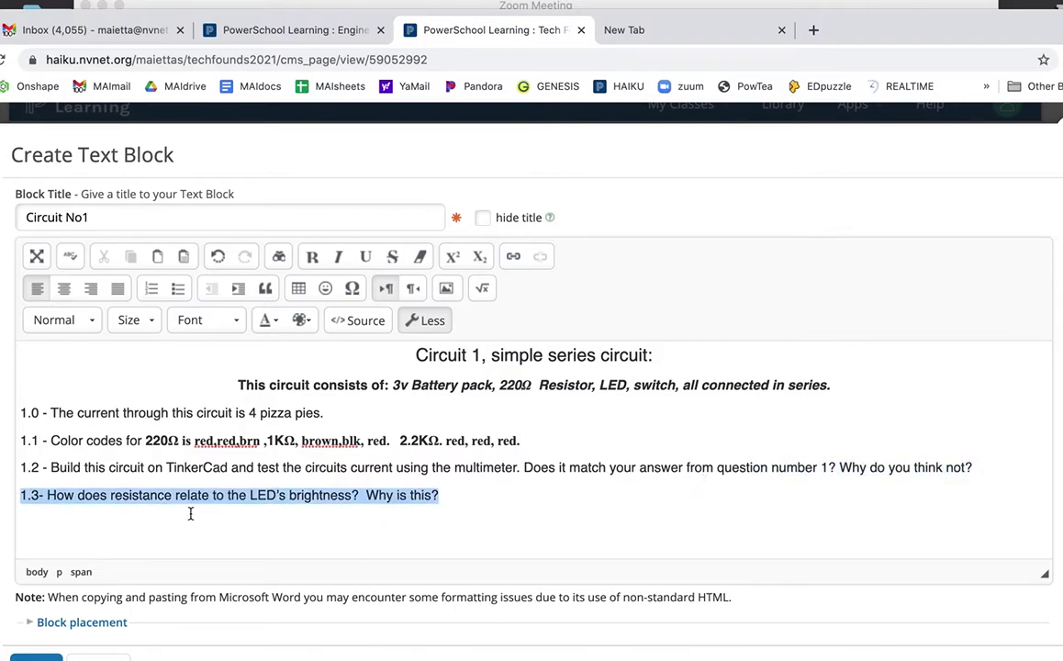
pyautogui.click(53, 467)
pyautogui.write('The crishtieh')
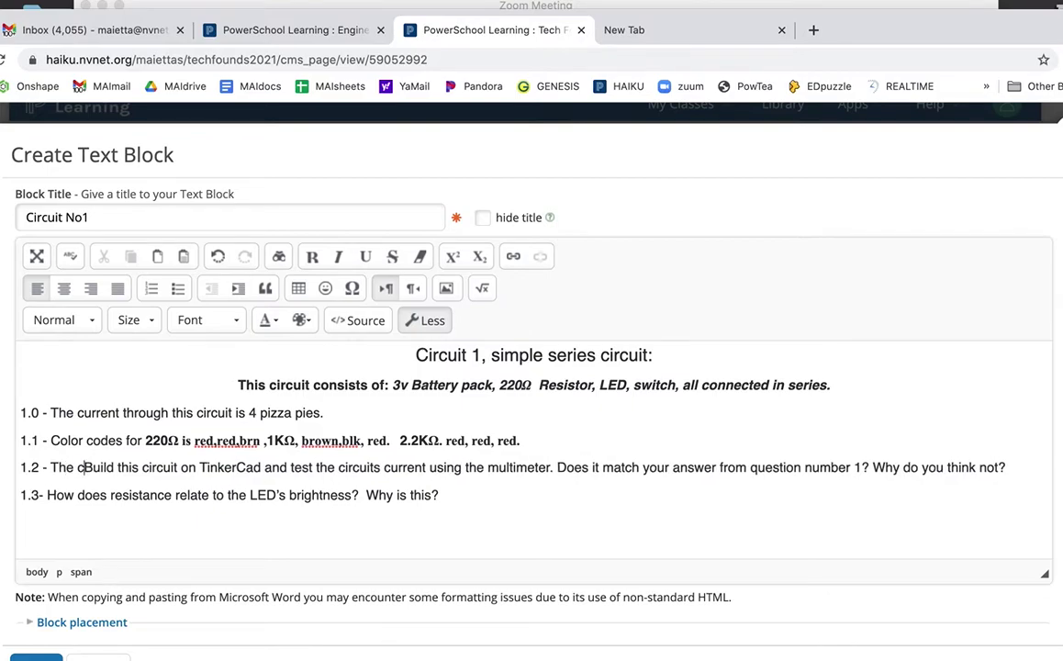
pyautogui.write('eieglkljsjdlsk')
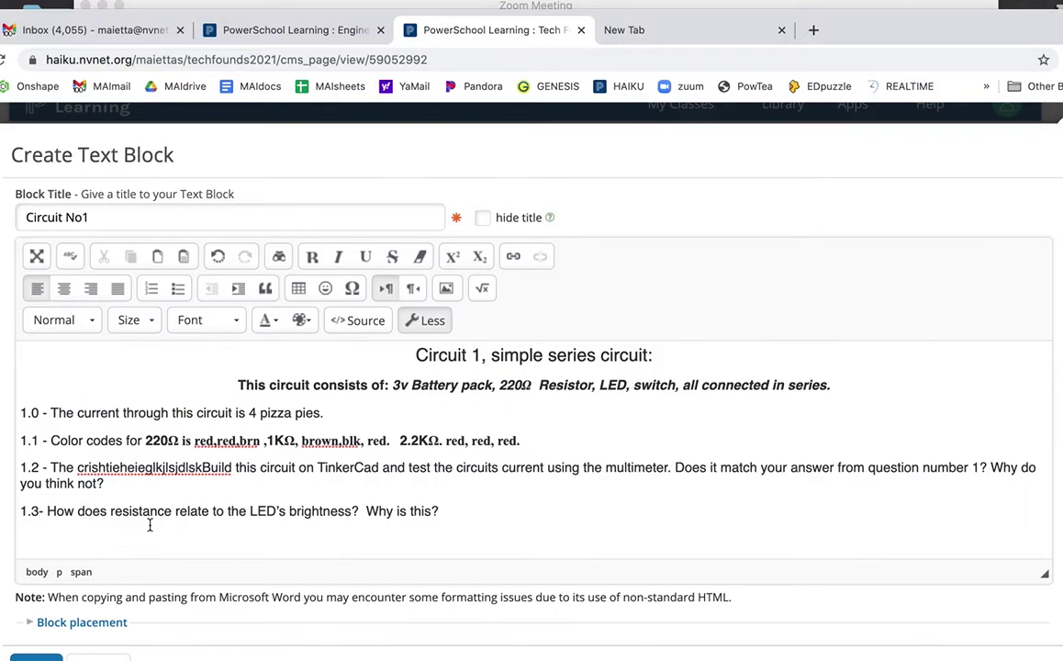
# Replace the question text of item 1.3 with "restaed answer, UNITS UNITS"
pyautogui.moveTo(437, 511); pyautogui.dragTo(45, 517)
pyautogui.write('restad')
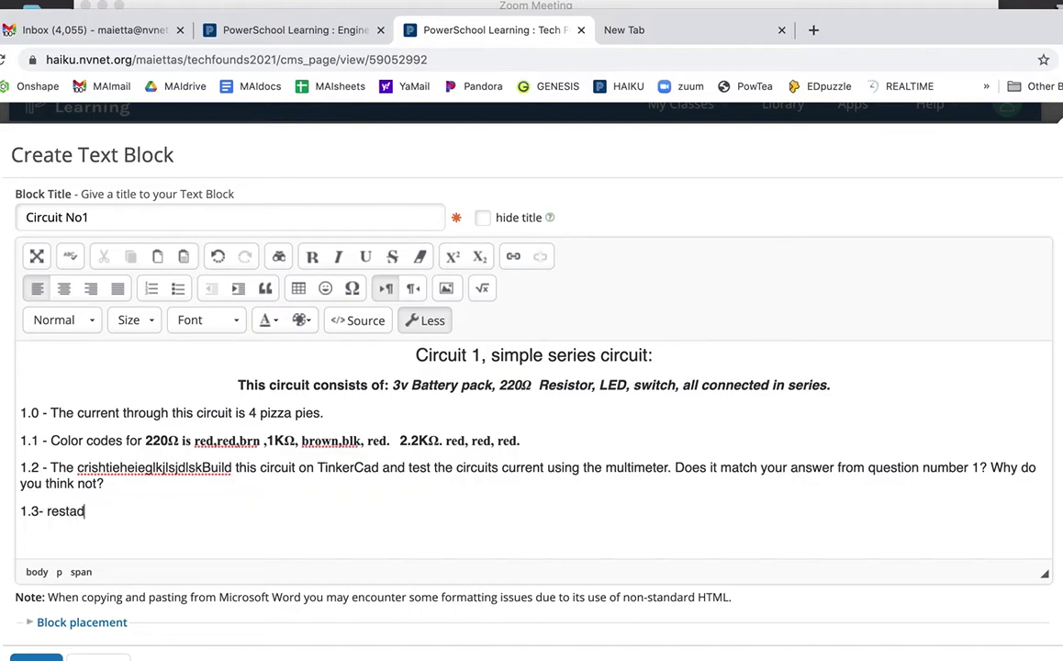
pyautogui.press('BackSpace')
pyautogui.write('ed')
pyautogui.write(' answer, ')
pyautogui.write('UNITS')
pyautogui.write(' UINT')
pyautogui.write('NITS')
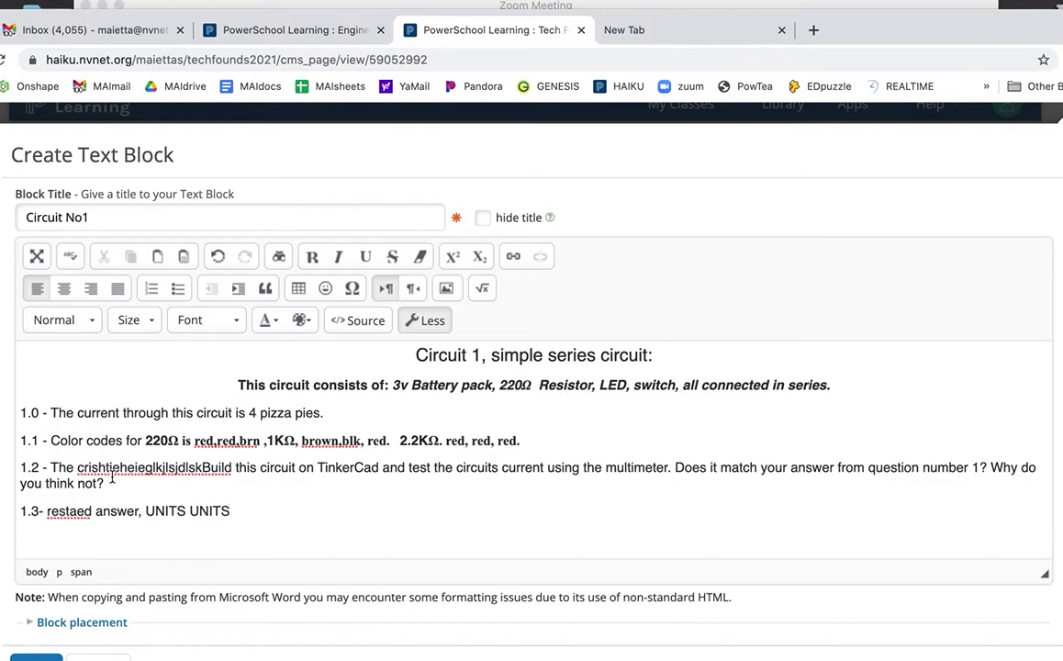
# Correct the misspelled word "restaed" to "restated" in item 1.3
pyautogui.moveTo(105, 483); pyautogui.dragTo(74, 470)
pyautogui.click(74, 469)
pyautogui.scroll(-1, 298, 525)
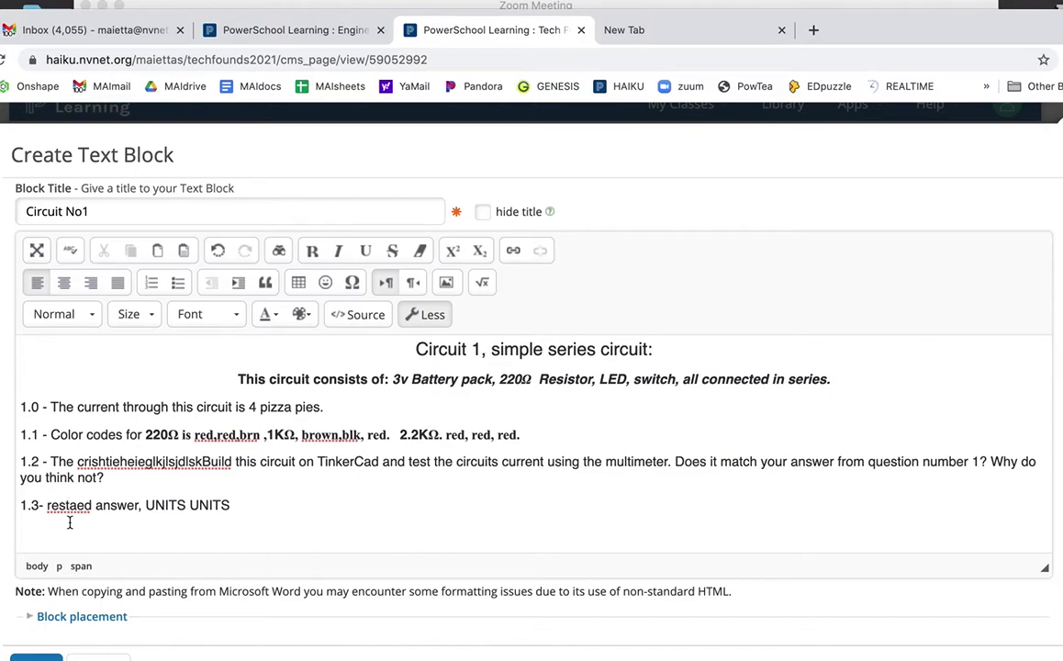
pyautogui.click(70, 523)
pyautogui.write('t')
pyautogui.click(252, 511)
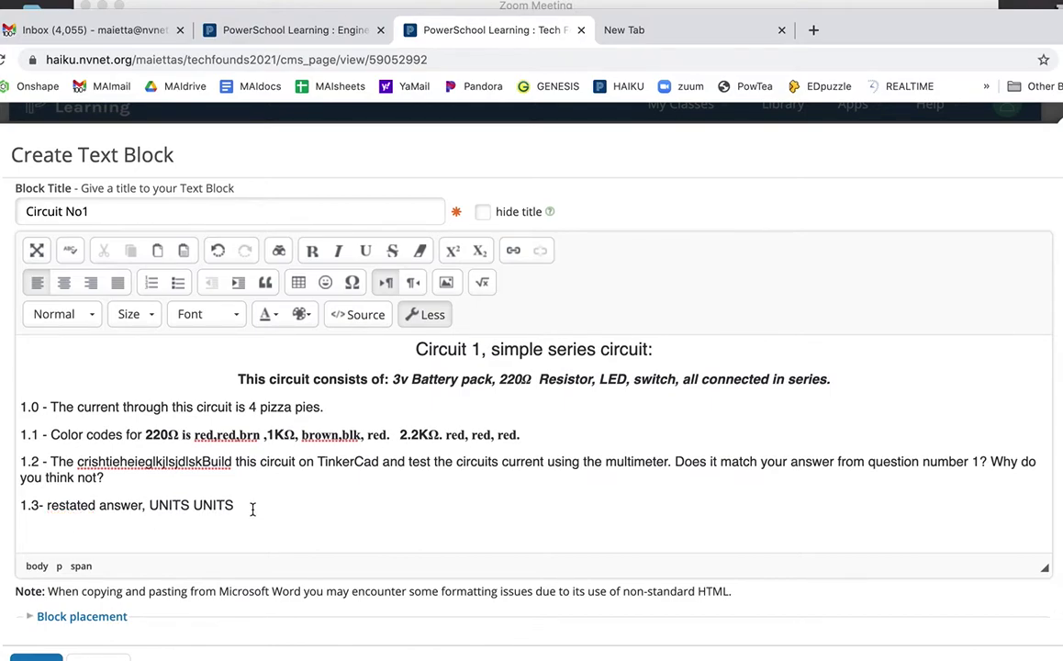
pyautogui.keyDown('shift'); pyautogui.click(243, 367); pyautogui.keyUp('shift')
pyautogui.moveTo(243, 376); pyautogui.dragTo(244, 477)
pyautogui.click(250, 501)
pyautogui.click(640, 32)
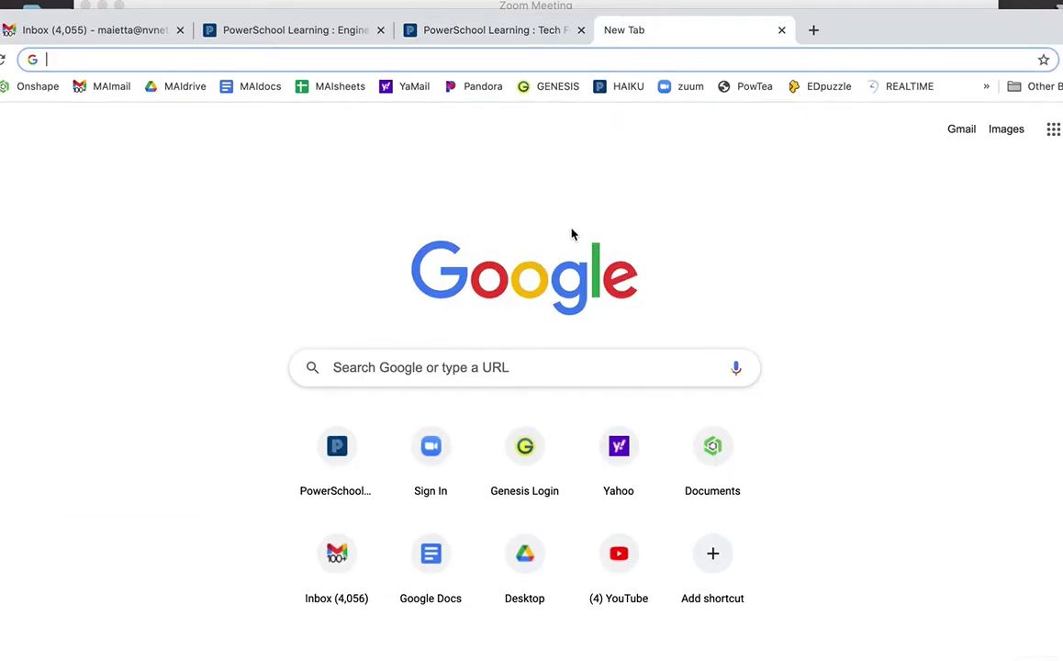
pyautogui.click(444, 31)
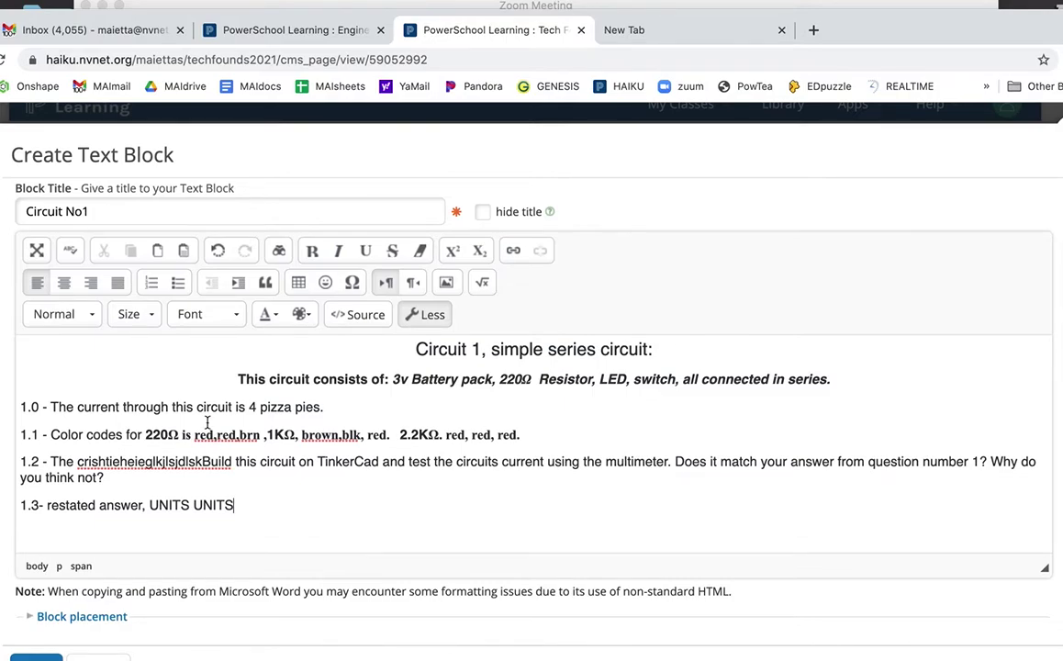
# Upload the picture IMG_0746.jpg from the computer's Desktop folder for insertion after item 1.3
pyautogui.click(252, 515)
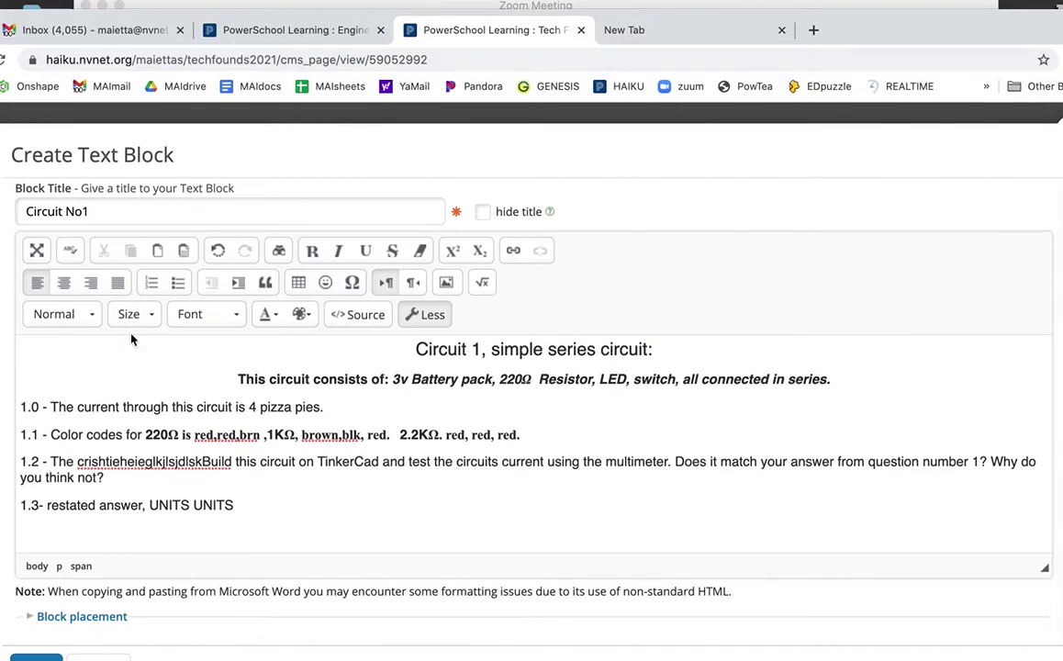
pyautogui.click(446, 282)
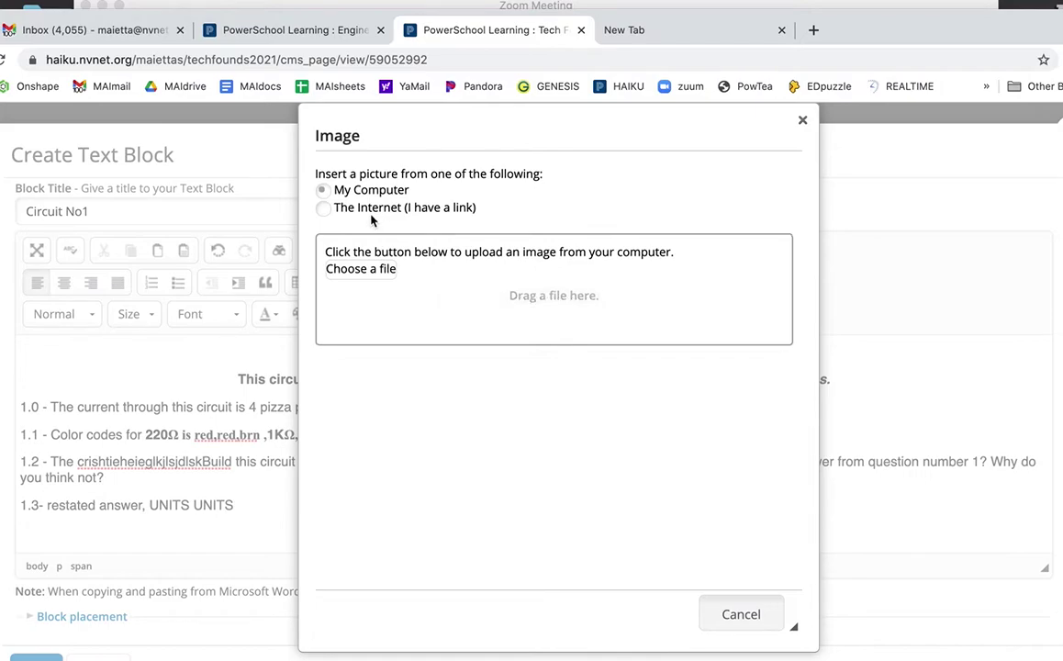
pyautogui.click(354, 271)
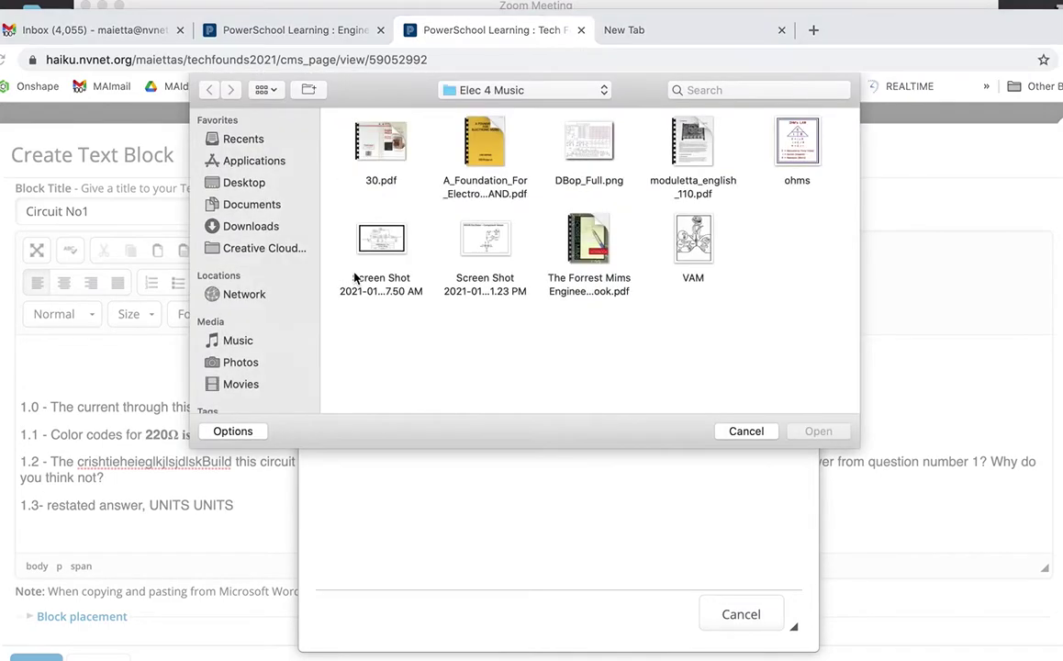
pyautogui.click(240, 183)
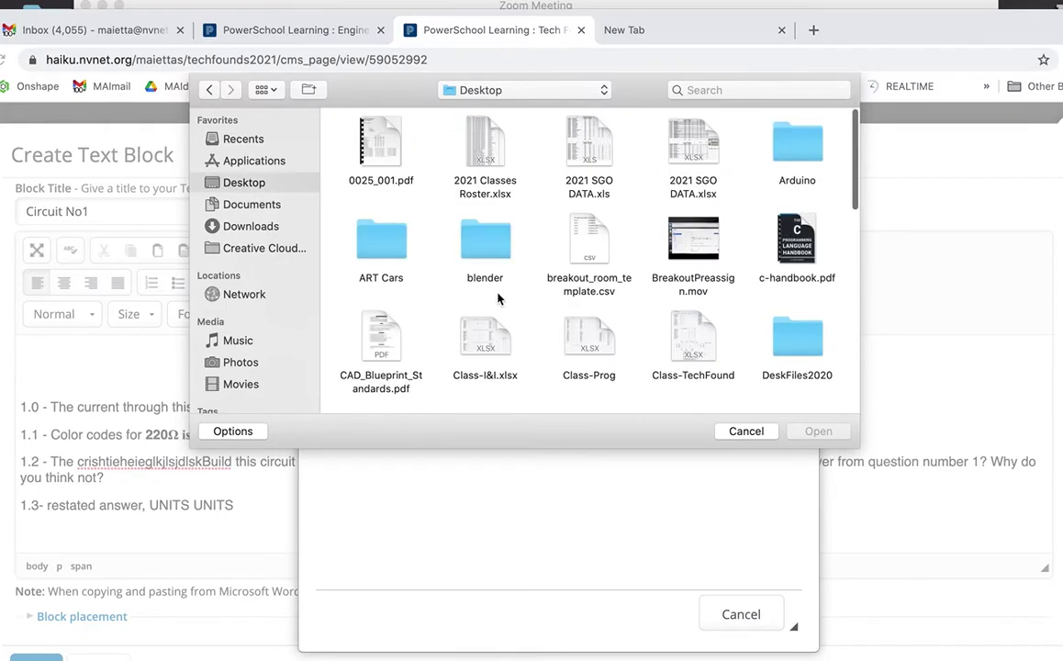
pyautogui.scroll(-10, 499, 298)
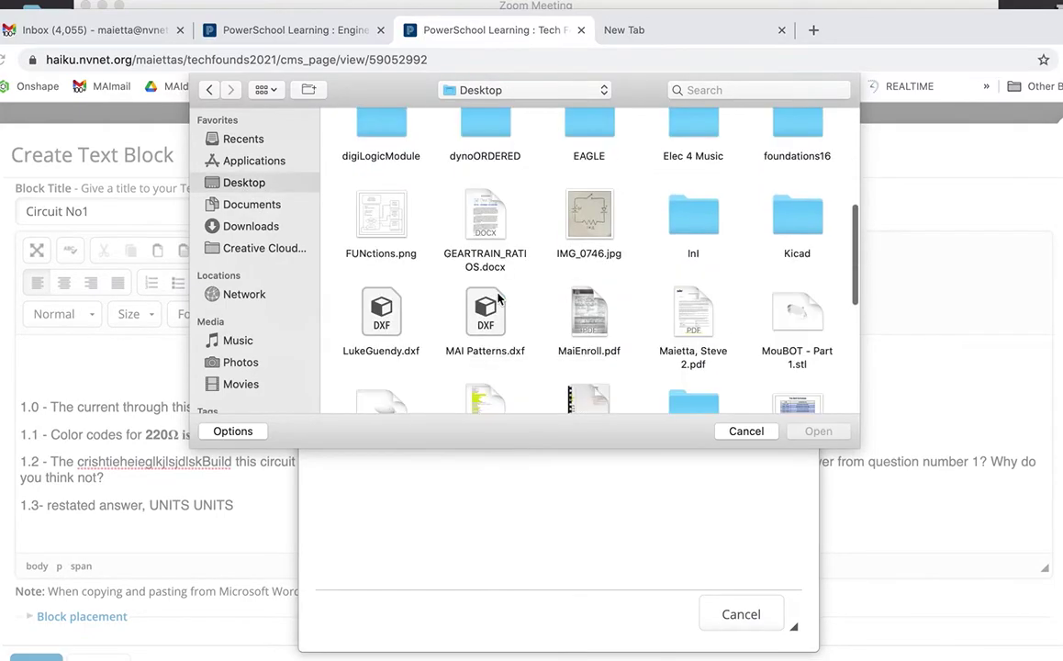
pyautogui.click(593, 164)
pyautogui.click(804, 433)
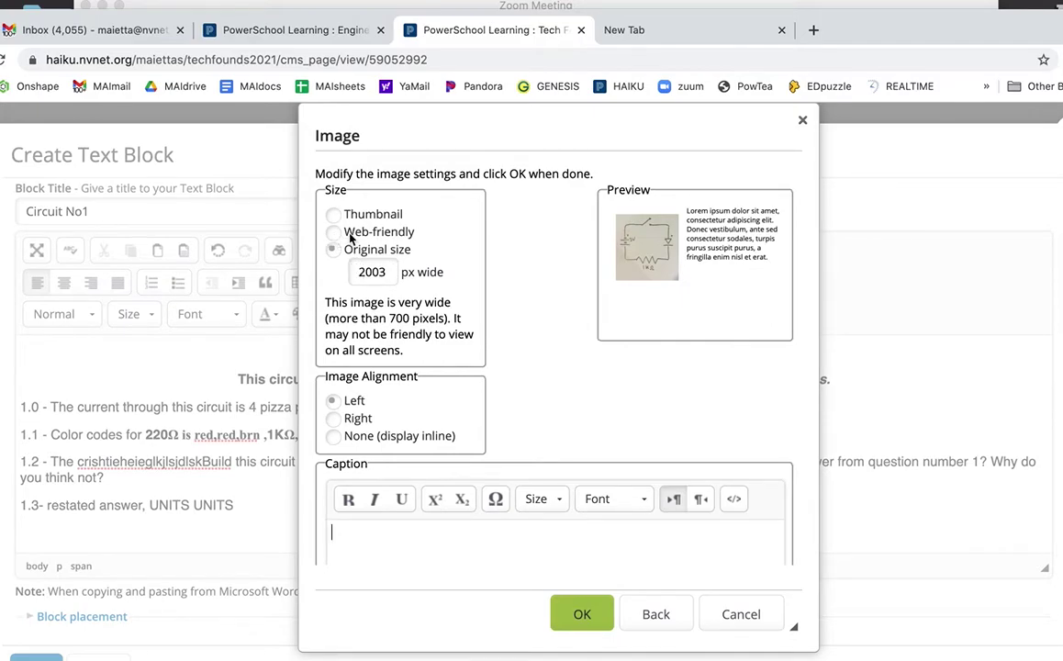
# Set the circuit picture to Web-friendly size, caption it "Circuit no 1", and insert it into the text block
pyautogui.click(333, 233)
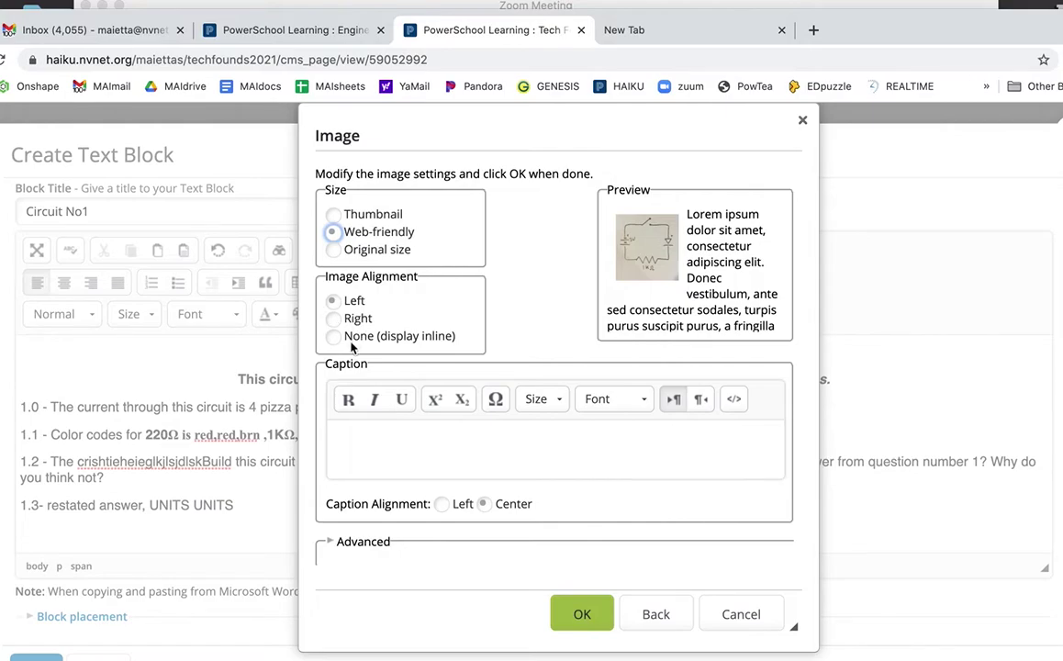
pyautogui.click(360, 429)
pyautogui.write('Cor')
pyautogui.write('rcuit n')
pyautogui.write('o 1')
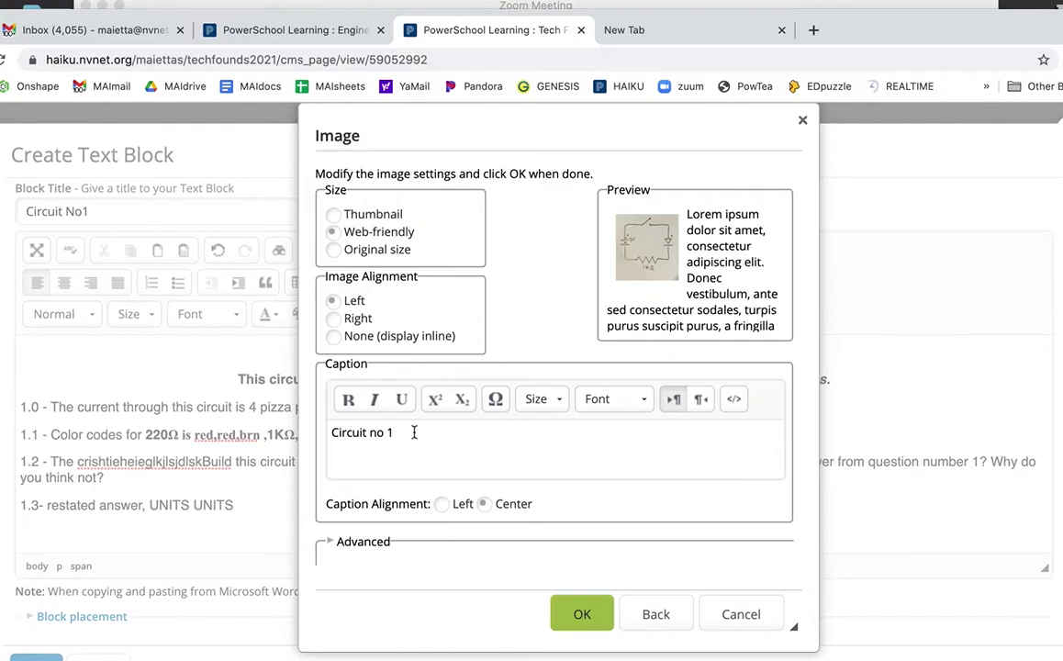
pyautogui.click(573, 615)
# Check the inserted circuit picture and save the Circuit No1 text block to the page
pyautogui.scroll(-3, 395, 413)
pyautogui.scroll(-7, 395, 413)
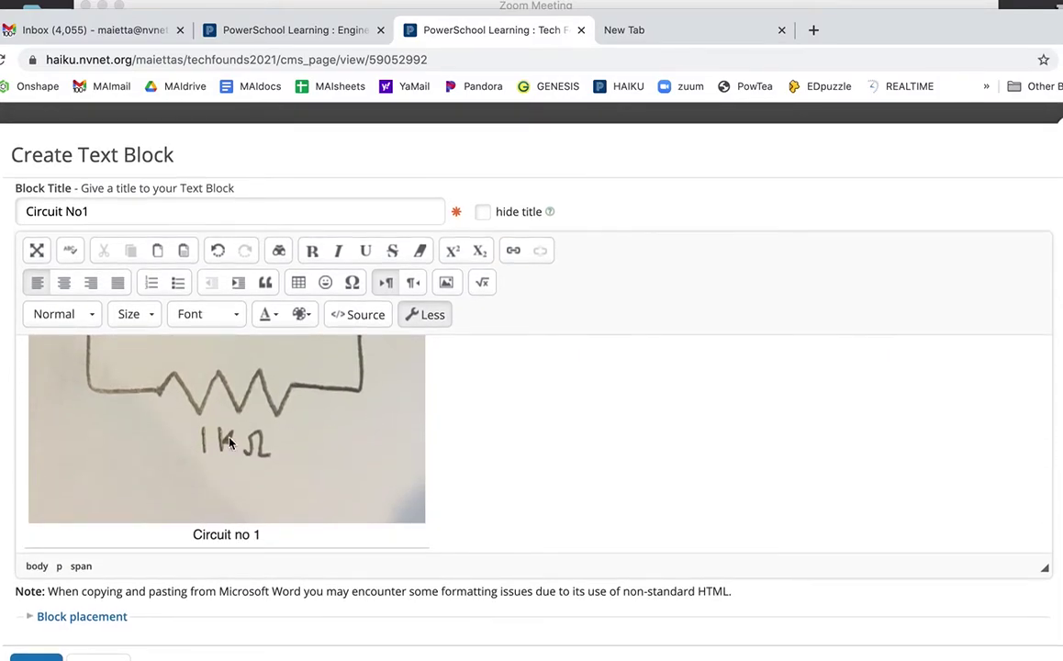
pyautogui.scroll(10, 310, 456)
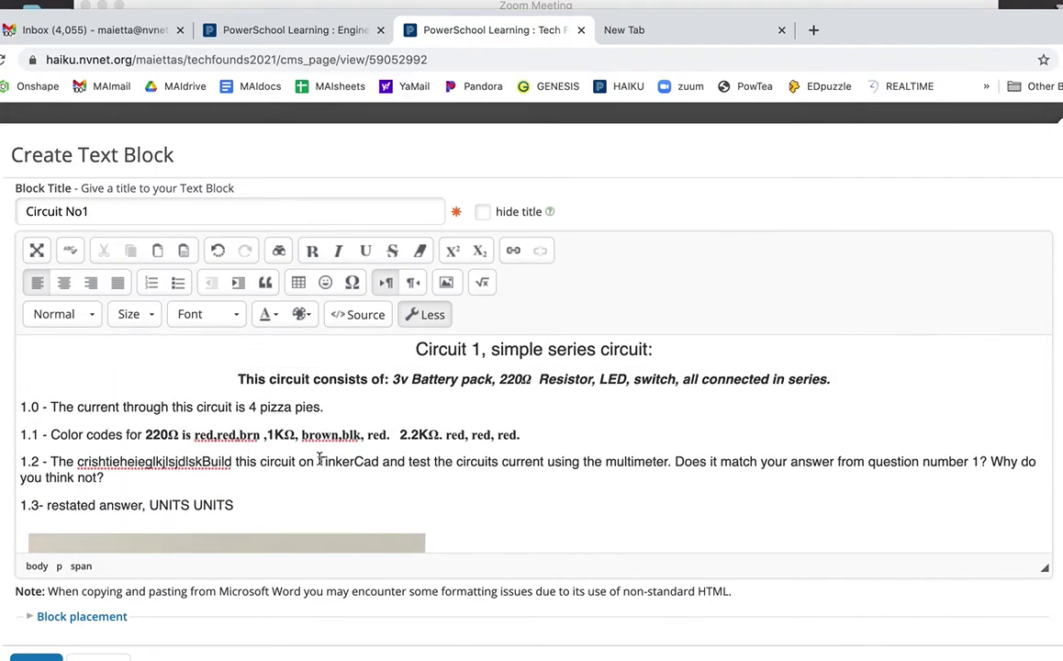
pyautogui.scroll(-1, 145, 565)
pyautogui.click(32, 657)
pyautogui.scroll(-3, 245, 387)
pyautogui.scroll(5, 245, 387)
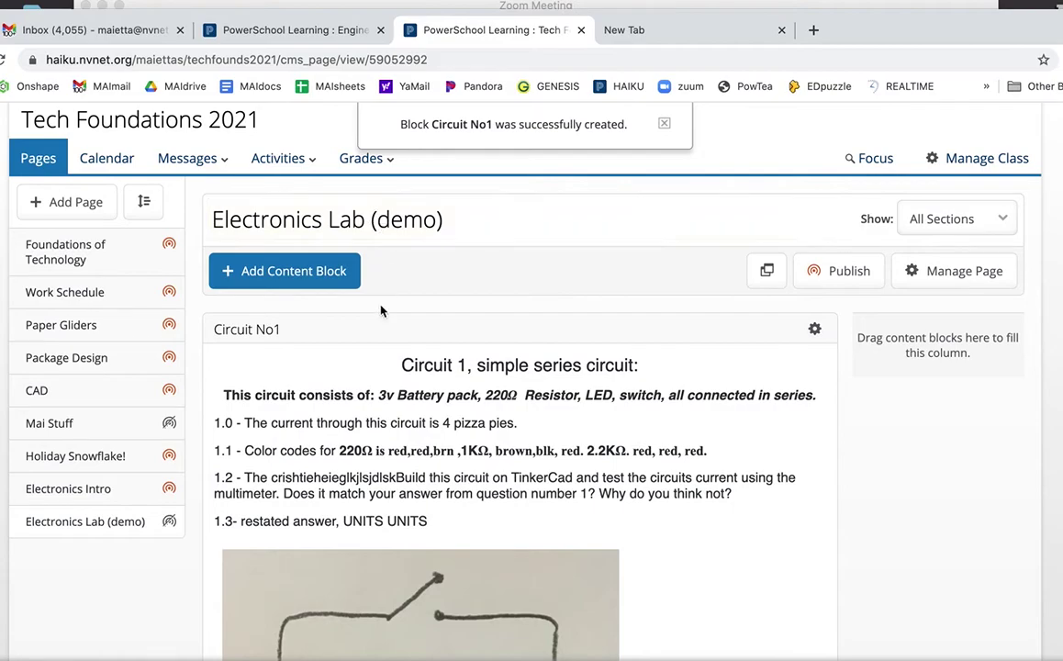
# Add another On Page Text content block to the page and title it "CIrcuit no 2."
pyautogui.scroll(-2, 384, 418)
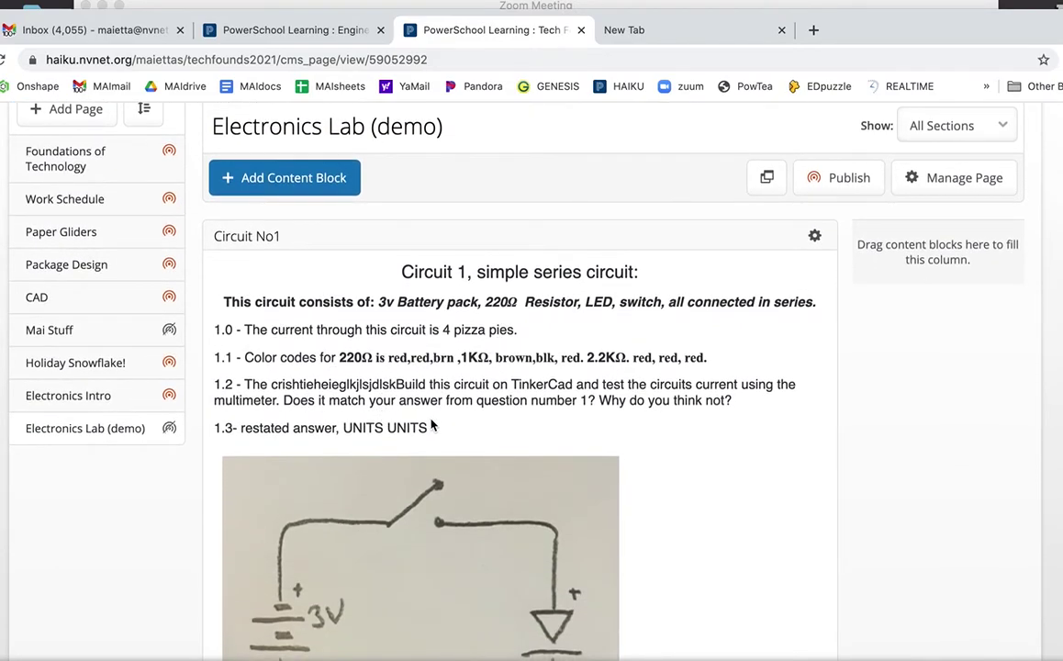
pyautogui.scroll(-5, 431, 425)
pyautogui.scroll(-2, 431, 425)
pyautogui.scroll(10, 432, 425)
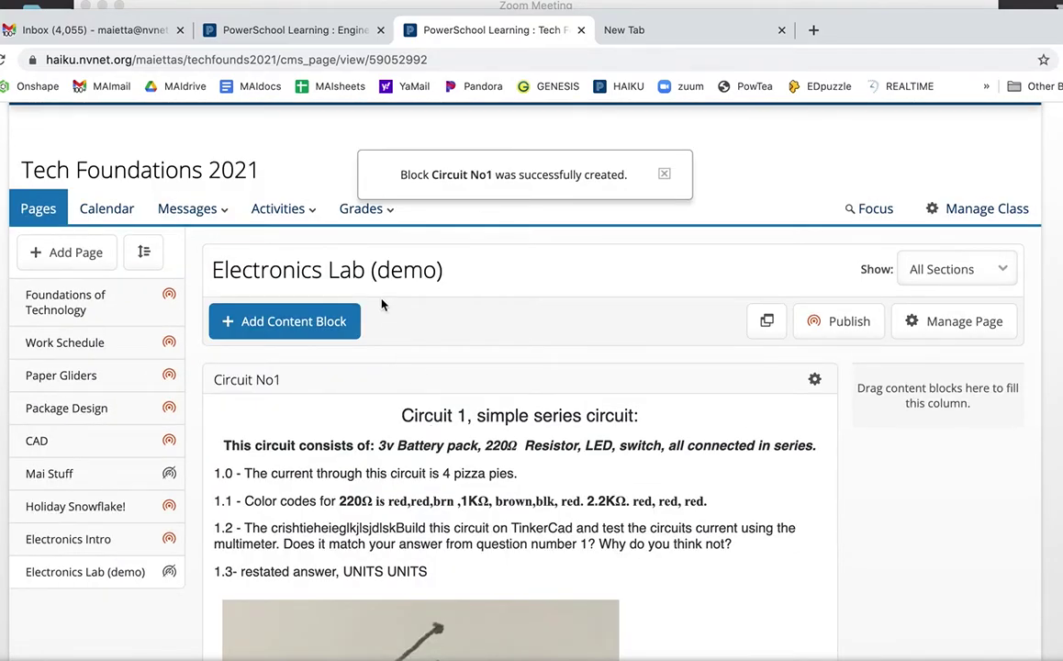
pyautogui.click(280, 321)
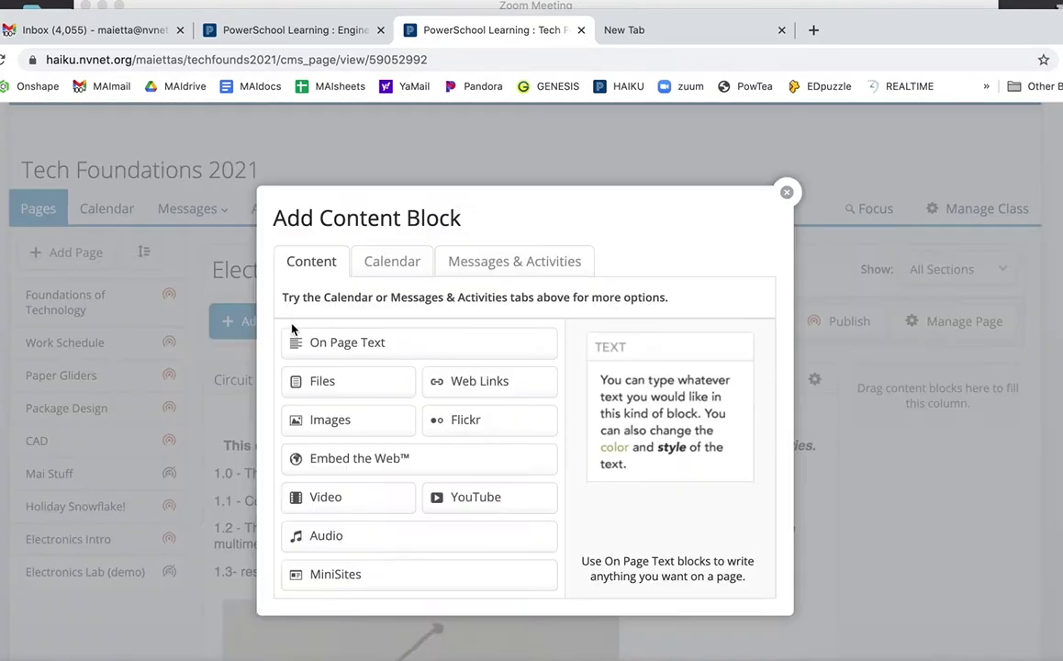
pyautogui.click(333, 345)
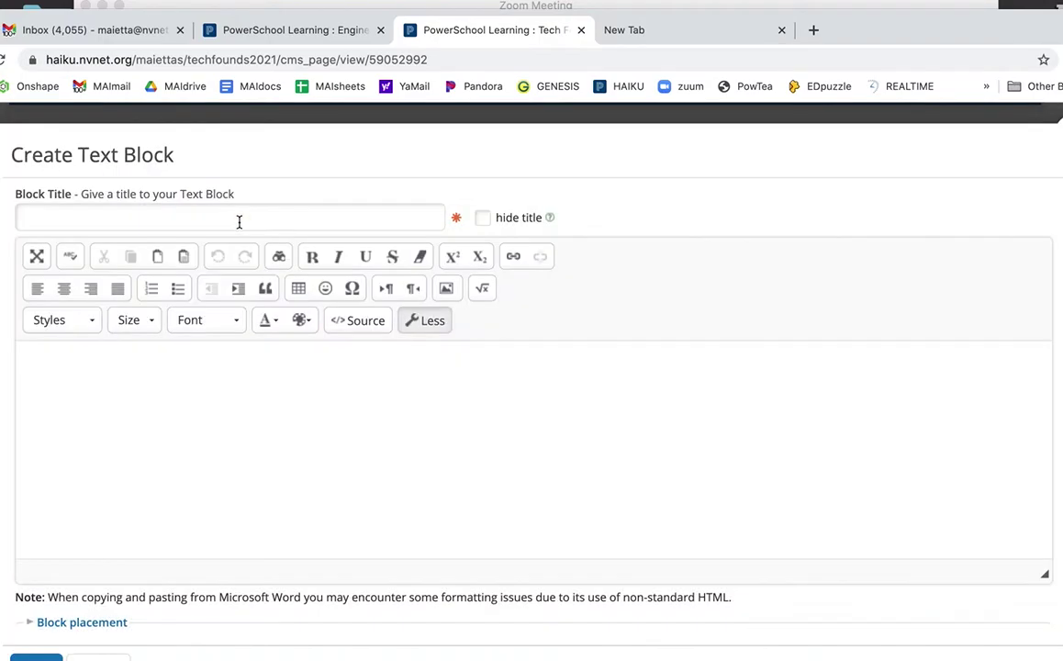
pyautogui.click(239, 221)
pyautogui.write('CIrcuit n')
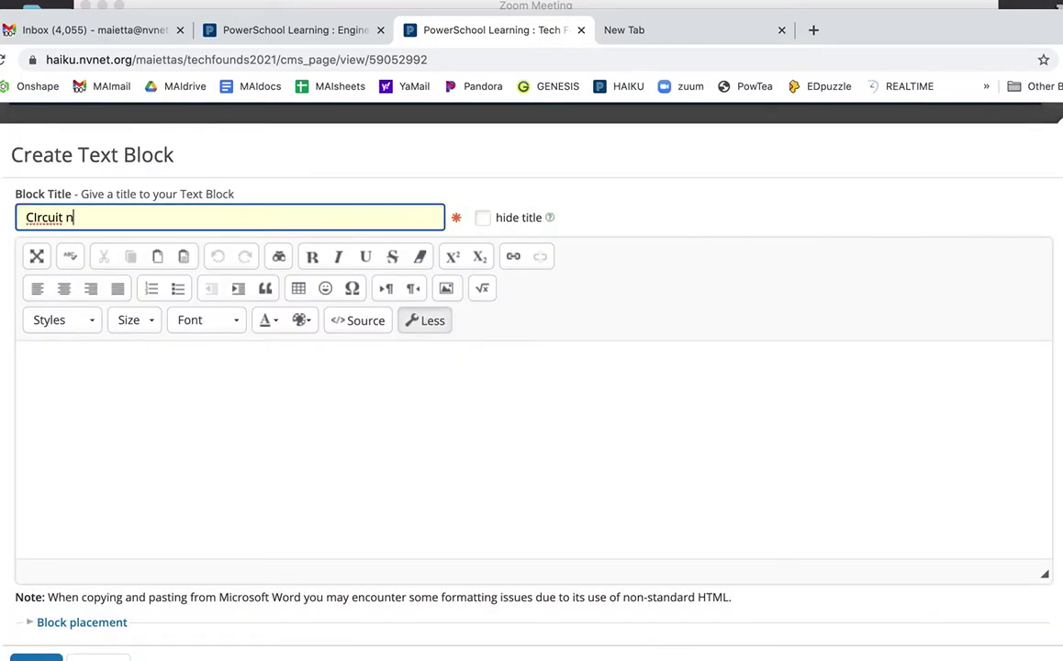
pyautogui.write('o 2.')
# Enter the placeholder lines "answers," and "image" with blank lines between them, and save the second circuit's block
pyautogui.click(193, 361)
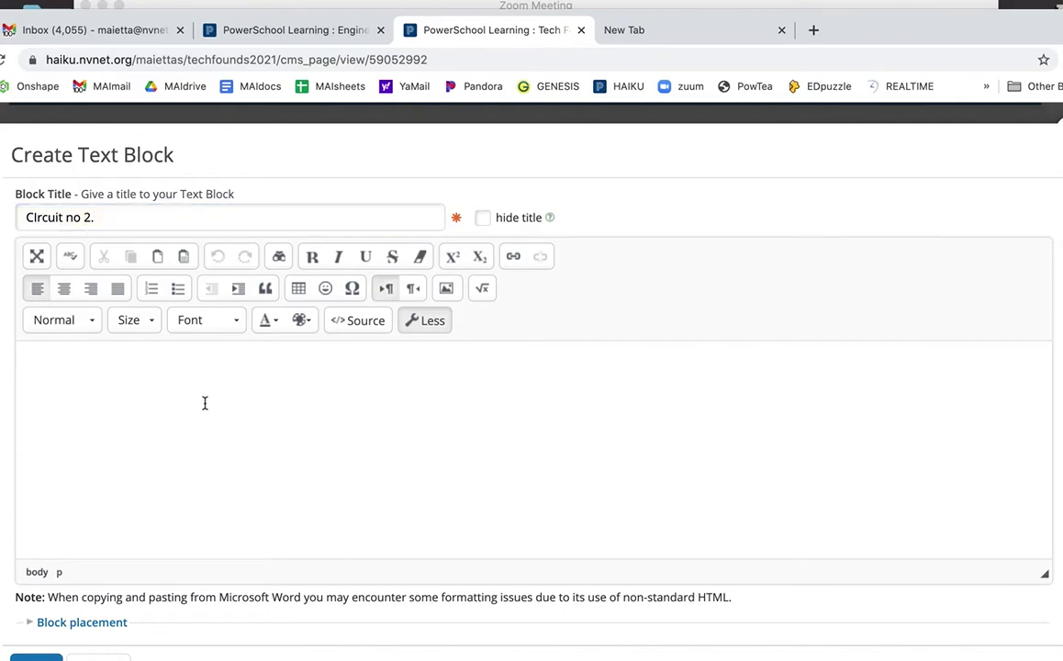
pyautogui.write('answe')
pyautogui.write('rs,    ')
pyautogui.write('image')
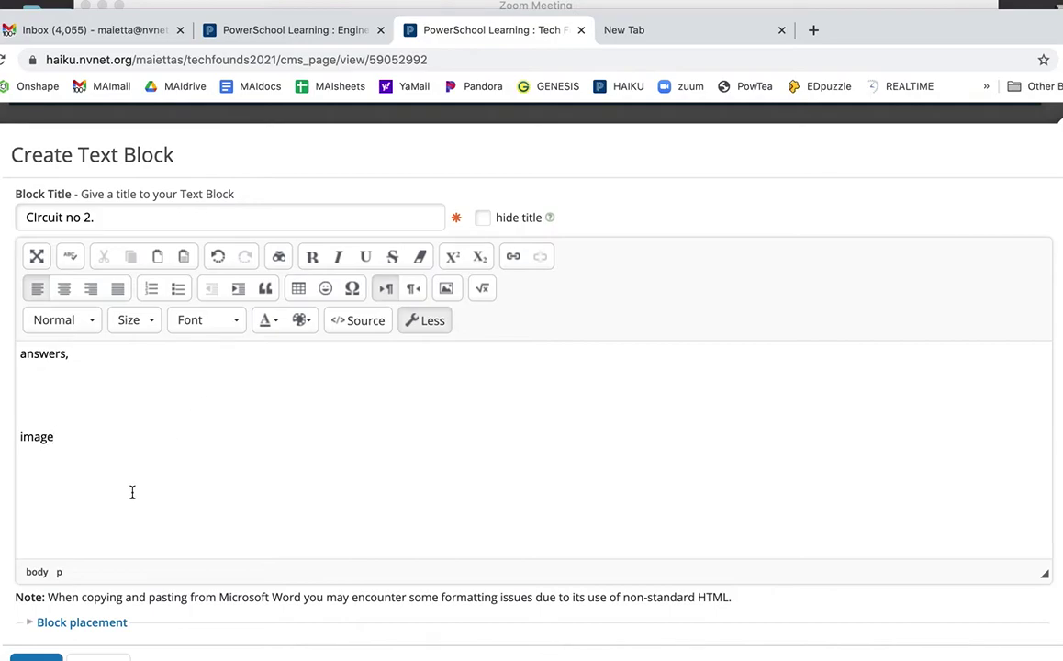
pyautogui.click(33, 657)
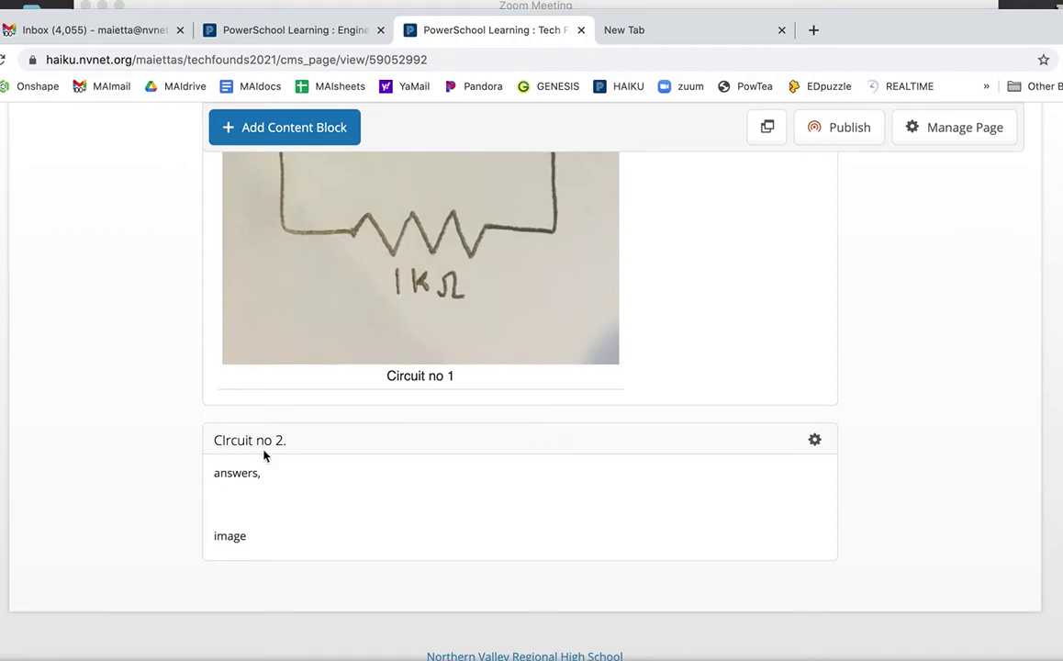
# Review the Electronics Lab (demo) page, examining the Circuit No1 answers, the captioned circuit picture and the second circuit's block
pyautogui.scroll(5, 264, 455)
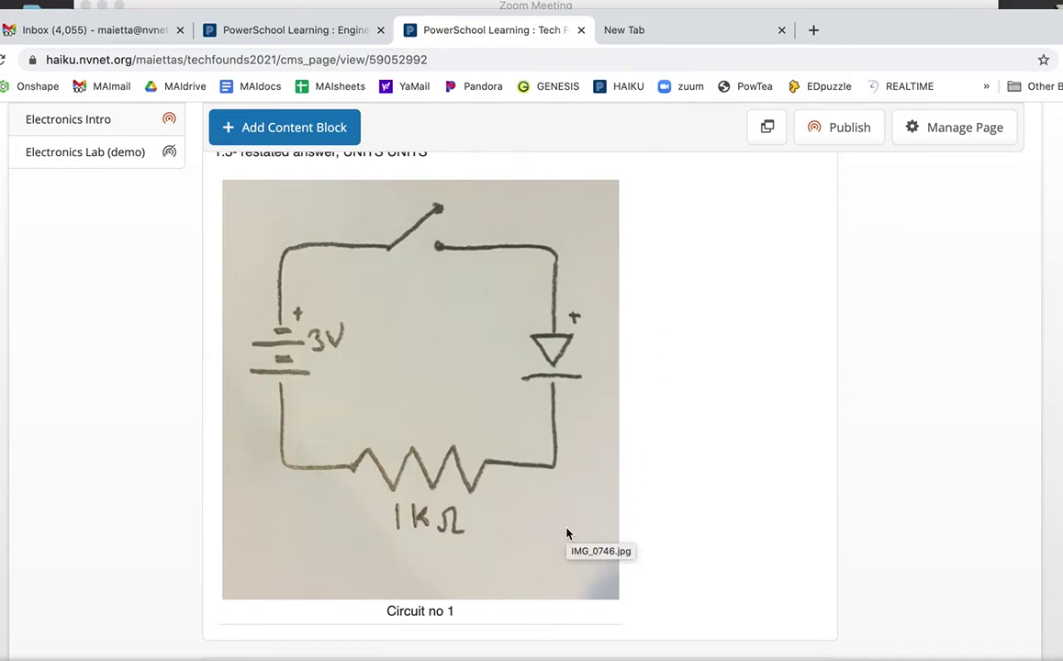
pyautogui.scroll(5, 566, 533)
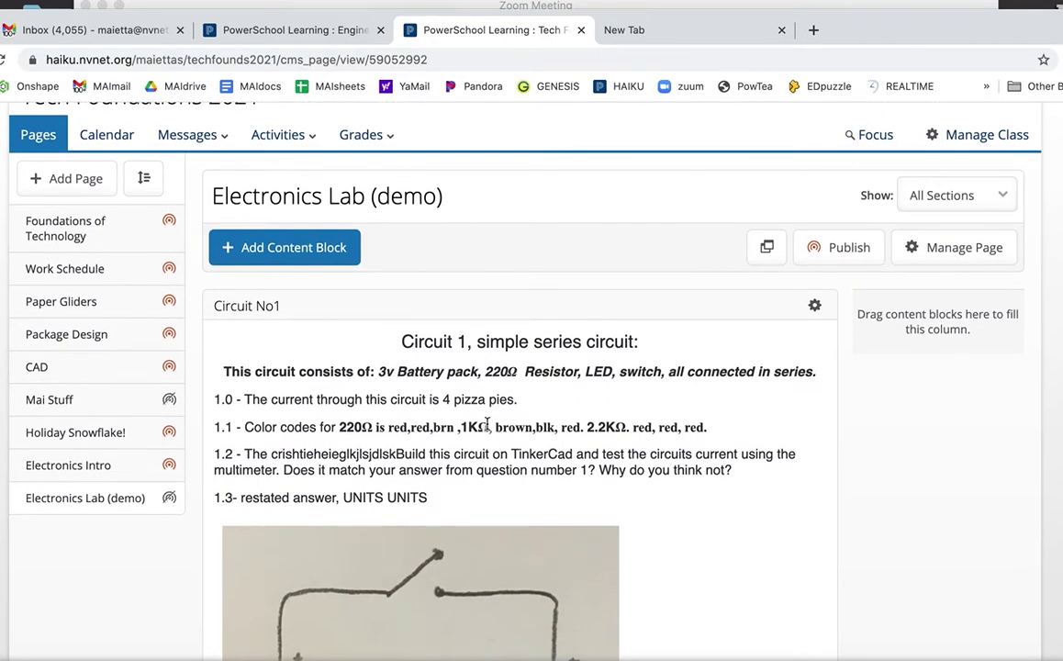
pyautogui.scroll(-3, 415, 419)
pyautogui.scroll(-3, 416, 420)
pyautogui.scroll(4, 418, 426)
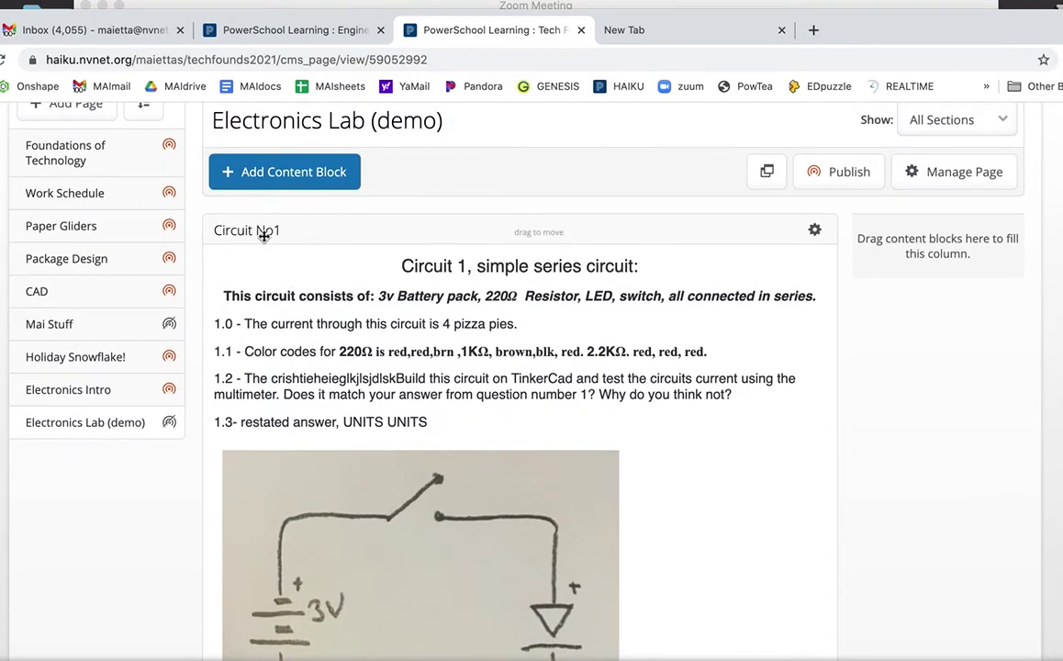
pyautogui.scroll(-5, 358, 317)
pyautogui.scroll(-1, 358, 318)
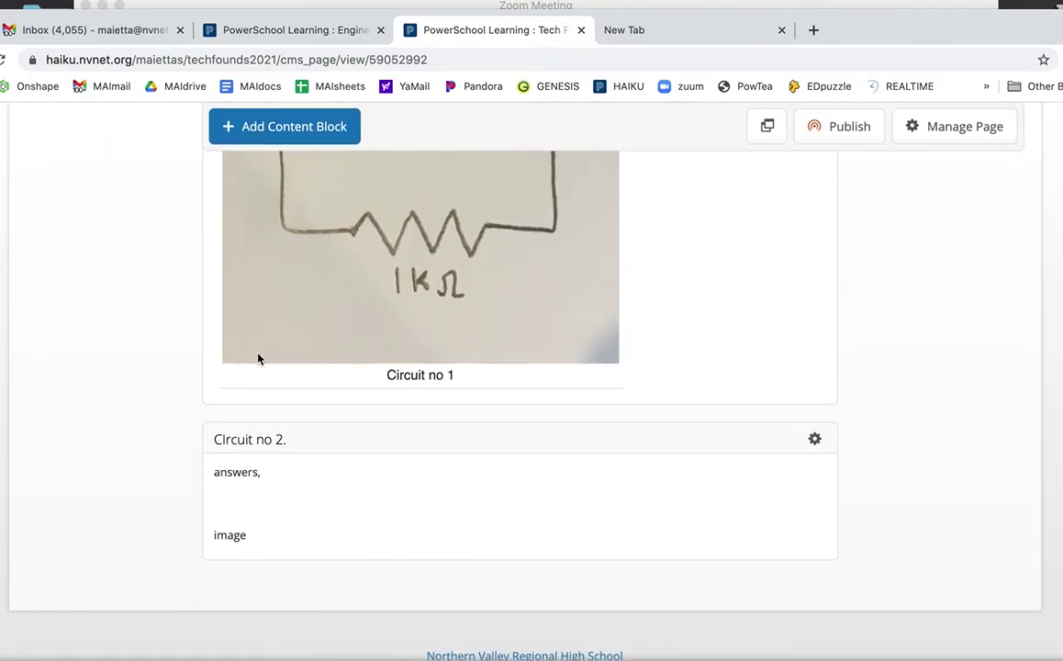
pyautogui.scroll(1, 403, 447)
pyautogui.scroll(10, 403, 447)
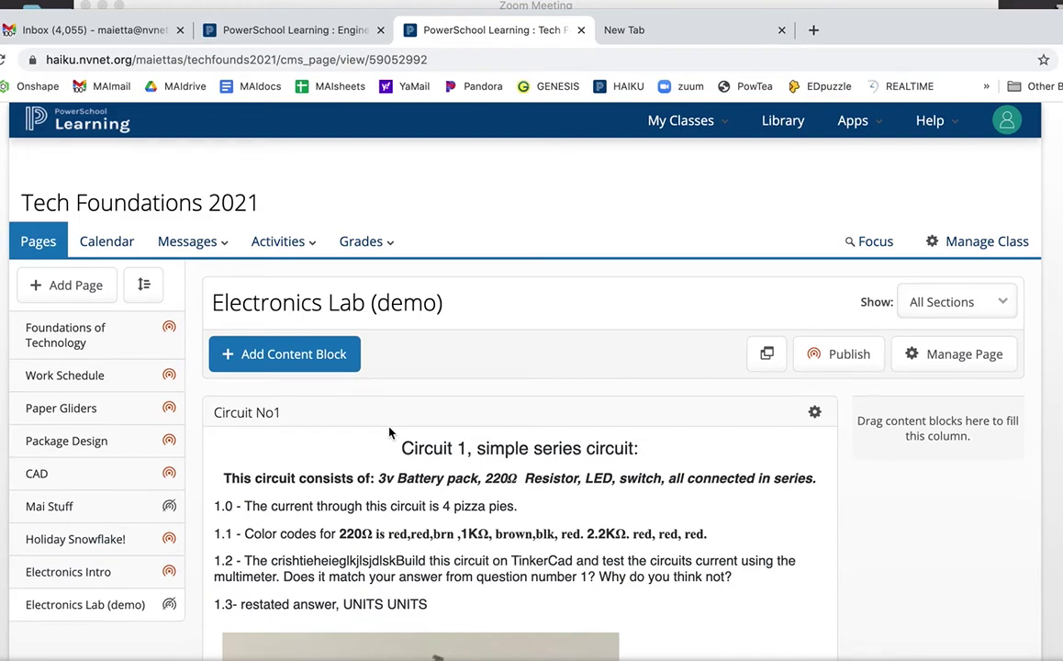
pyautogui.scroll(-3, 389, 432)
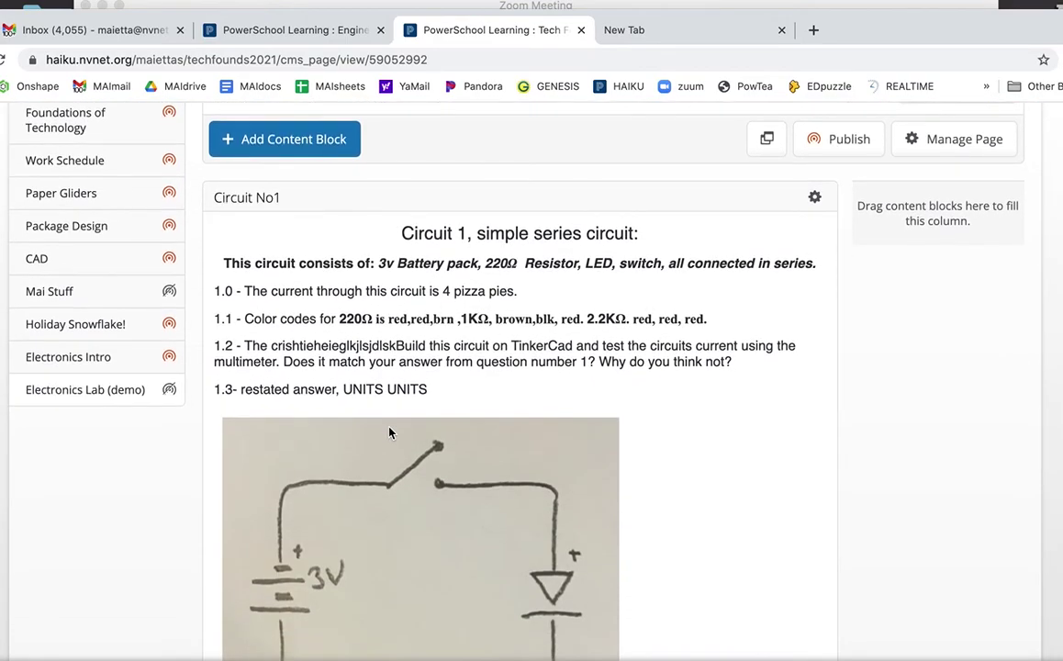
pyautogui.scroll(3, 330, 322)
pyautogui.scroll(-2, 171, 441)
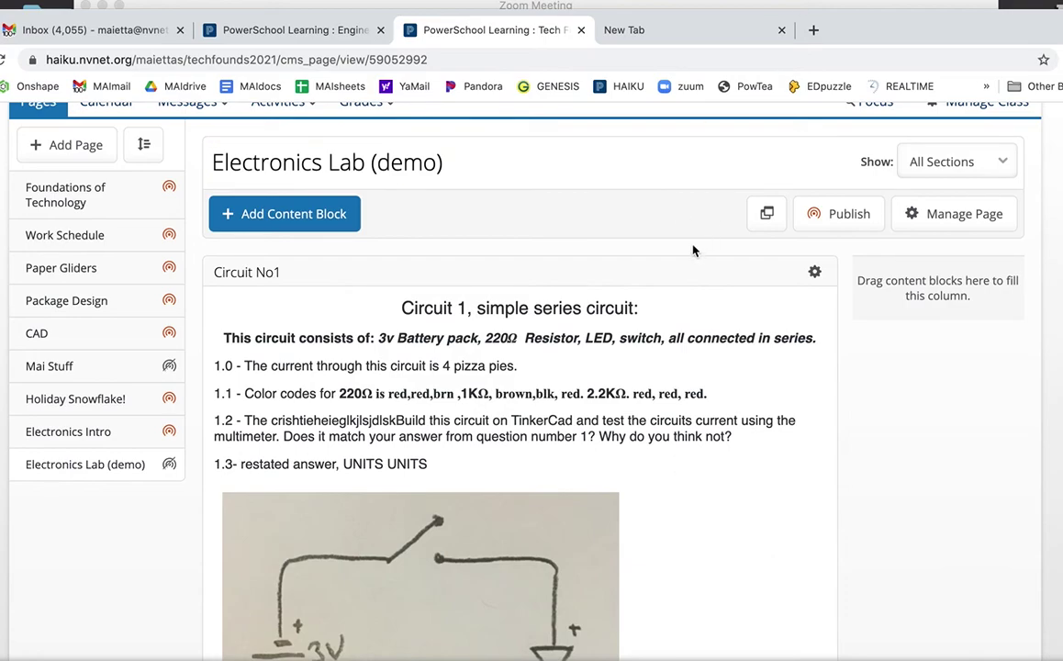
pyautogui.scroll(-6, 693, 244)
pyautogui.scroll(6, 692, 250)
pyautogui.scroll(-4, 693, 250)
pyautogui.scroll(4, 692, 250)
pyautogui.scroll(-1, 693, 251)
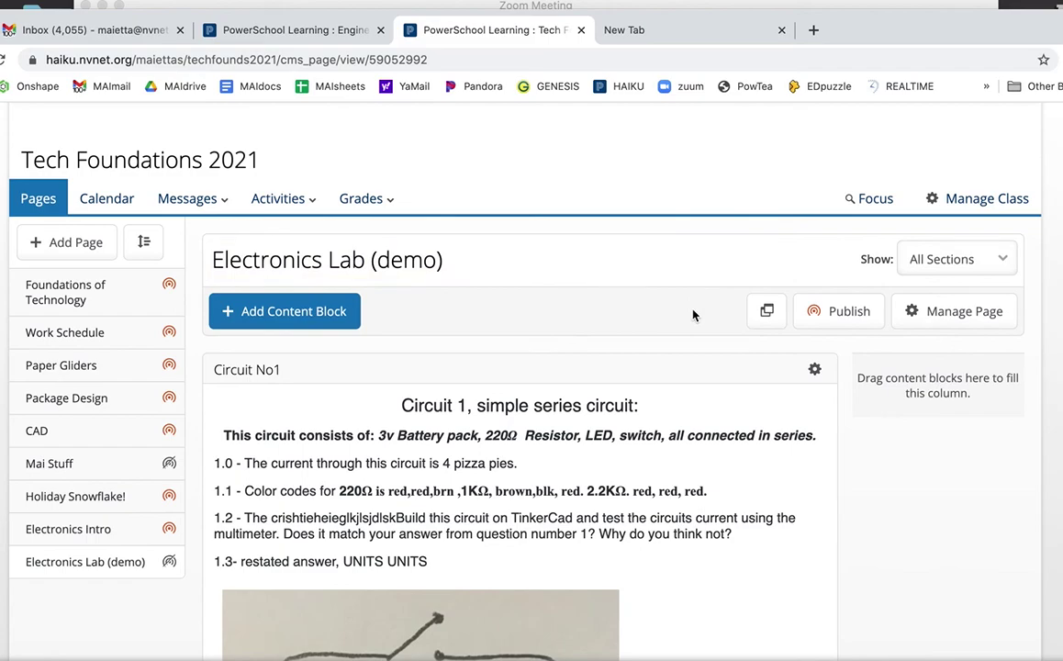
pyautogui.scroll(-3, 694, 313)
pyautogui.scroll(4, 695, 311)
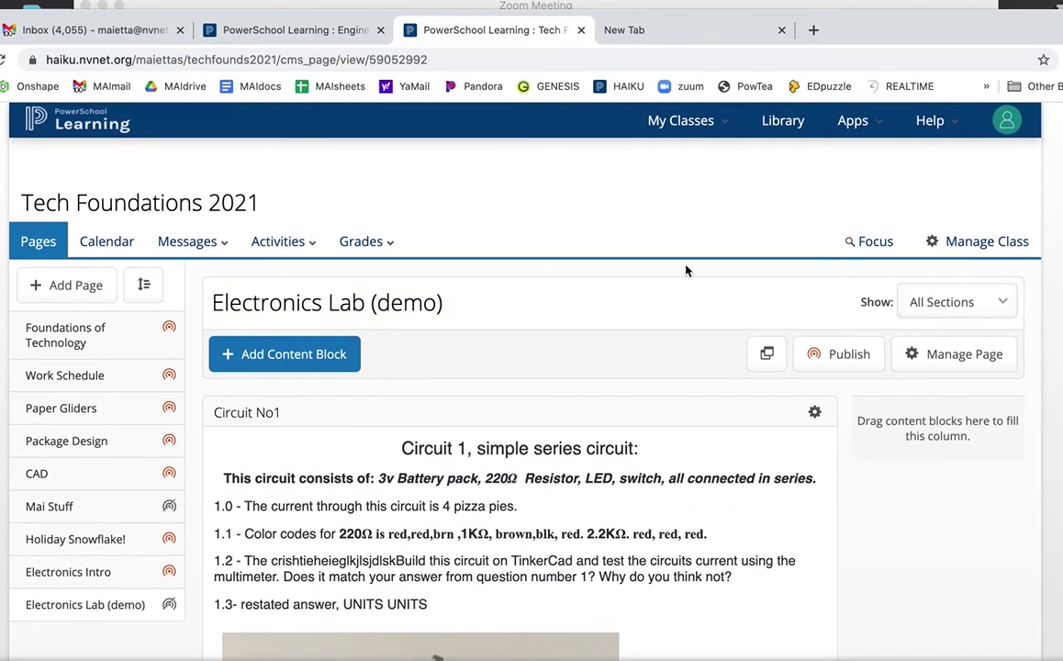